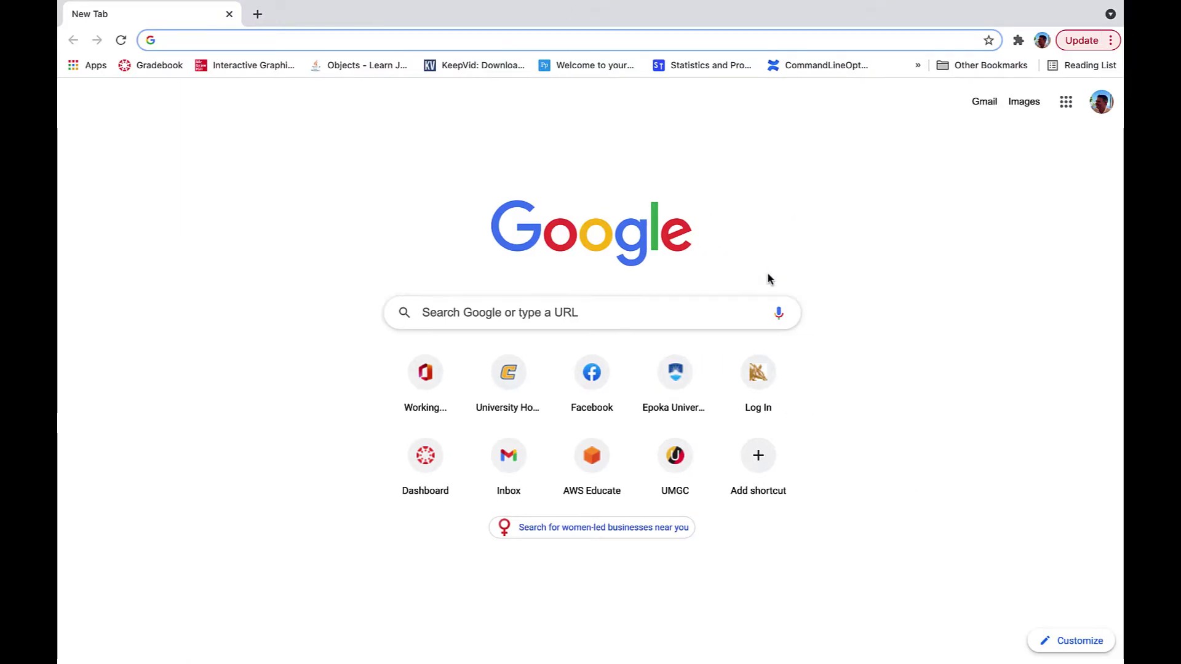
Step: Search Google for aws and open the free account sign-up form from the AWS Free Tier page
{"action": "type", "text": "aws"}
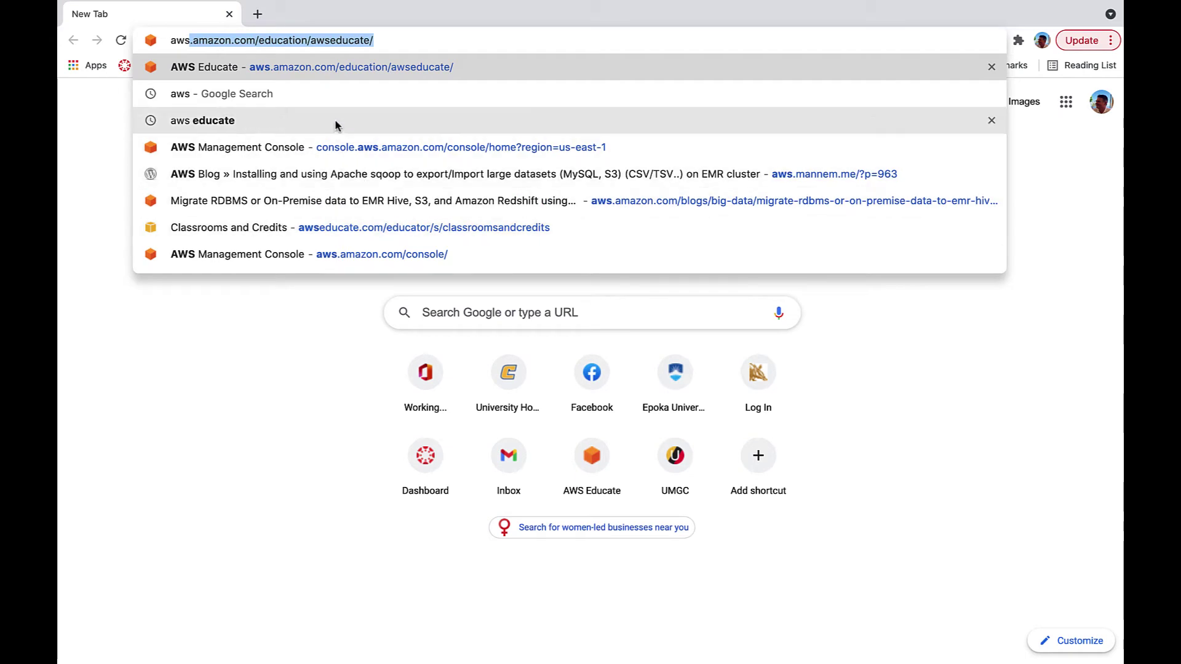
{"action": "left_click", "coordinate": [342, 98]}
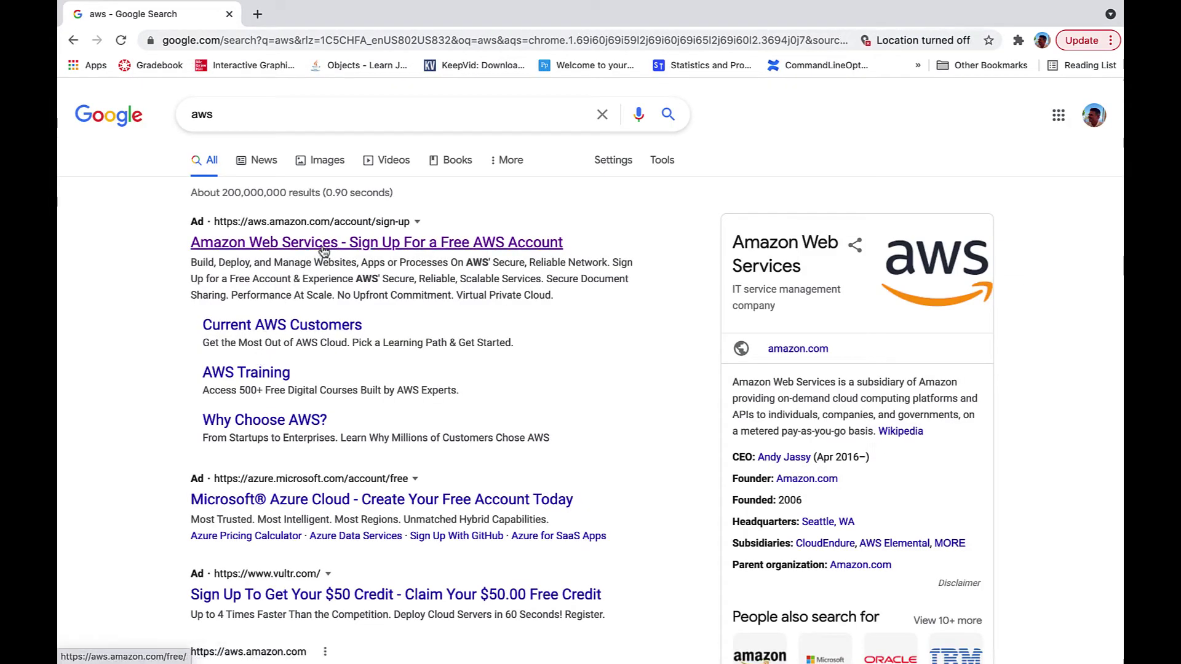
{"action": "left_click", "coordinate": [323, 246]}
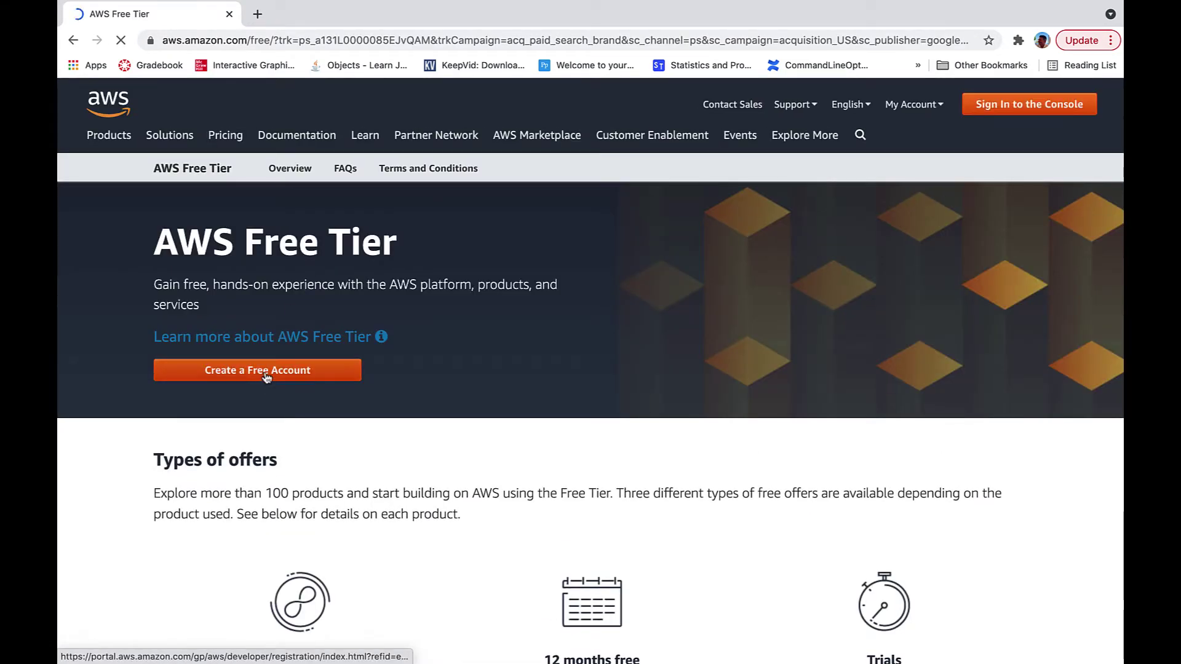
{"action": "left_click", "coordinate": [267, 378]}
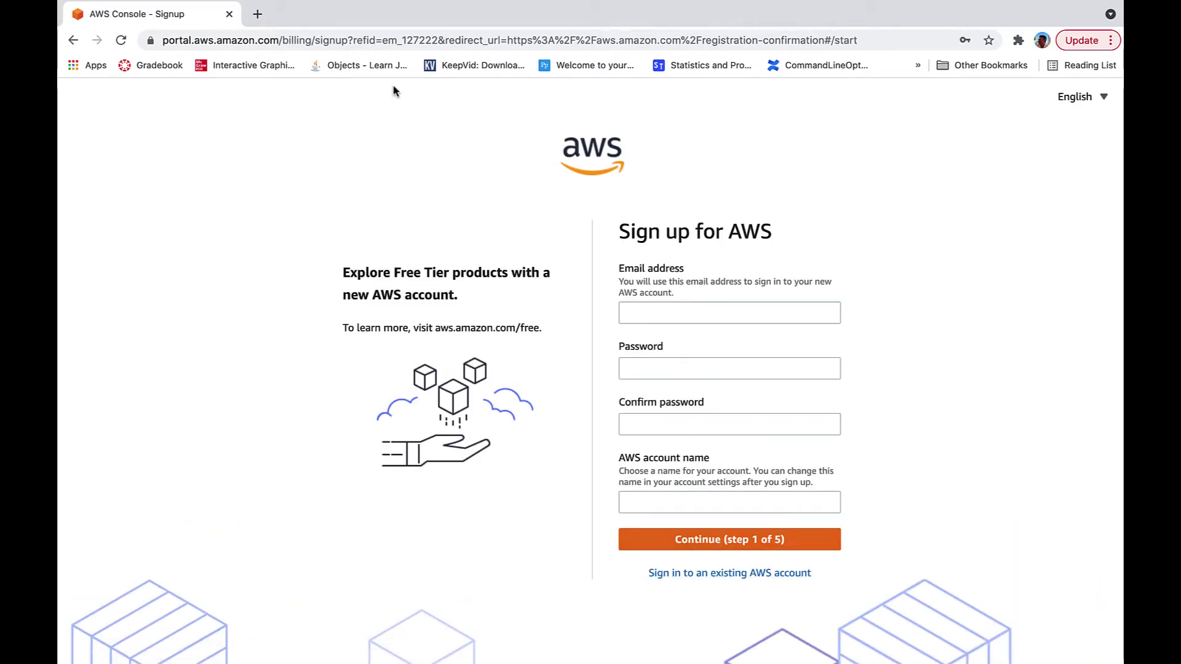
Step: Search Google for aws educate, open the AWS Educate site and sign in to it
{"action": "left_click", "coordinate": [367, 40]}
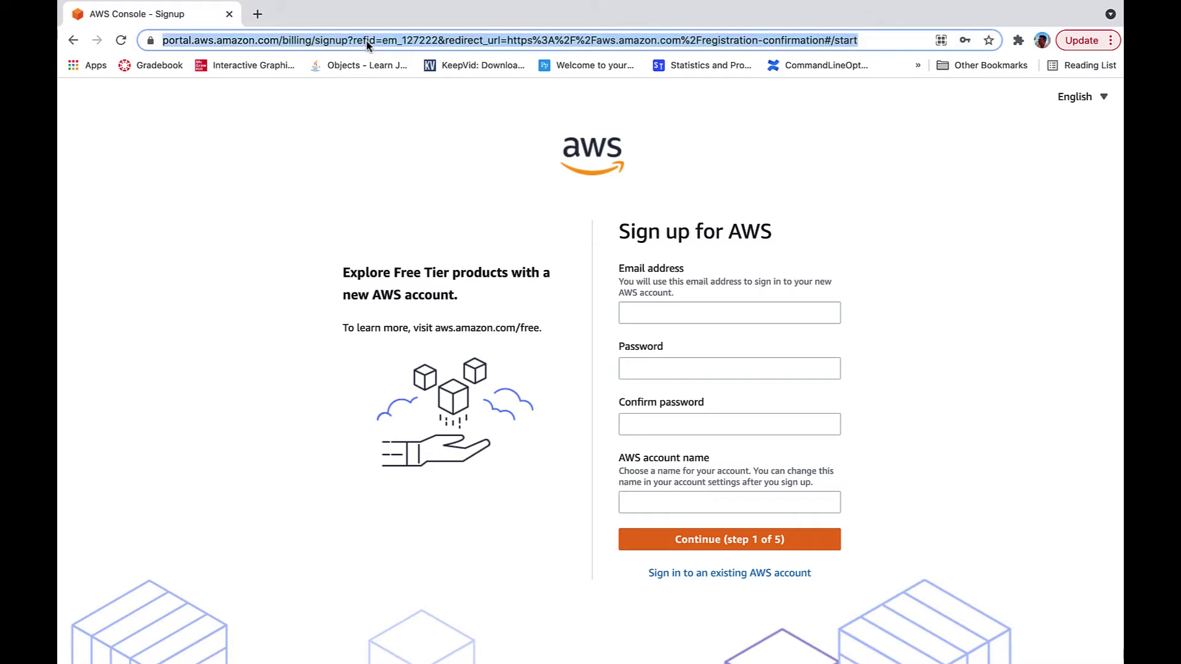
{"action": "type", "text": "aws"}
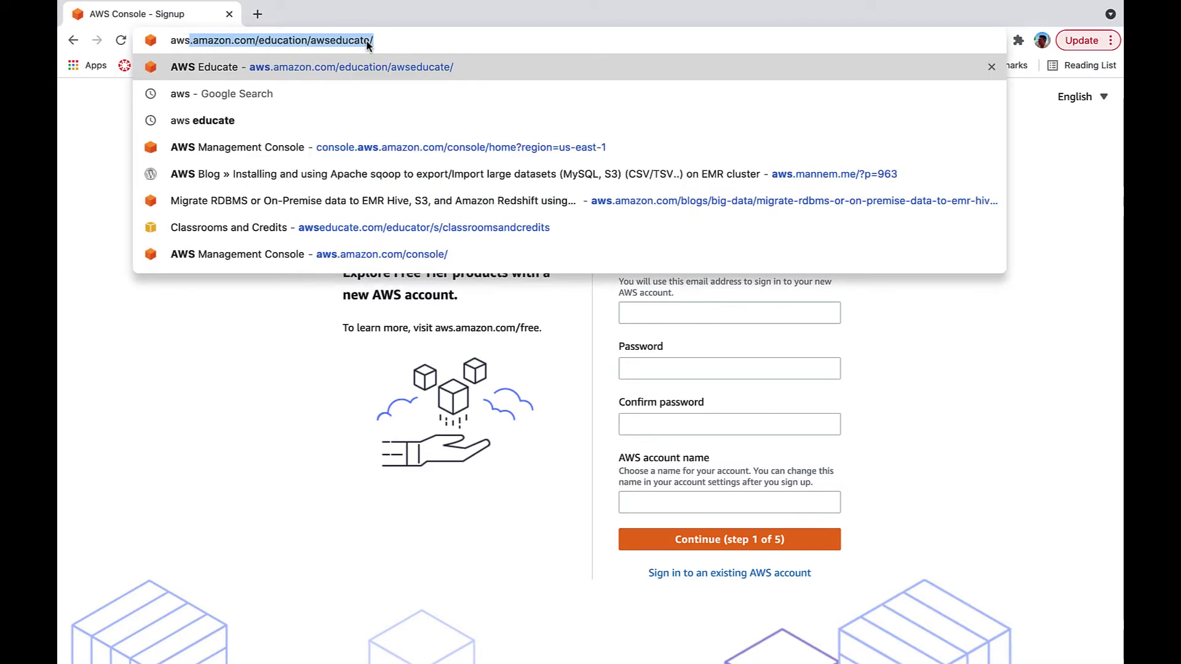
{"action": "left_click", "coordinate": [320, 120]}
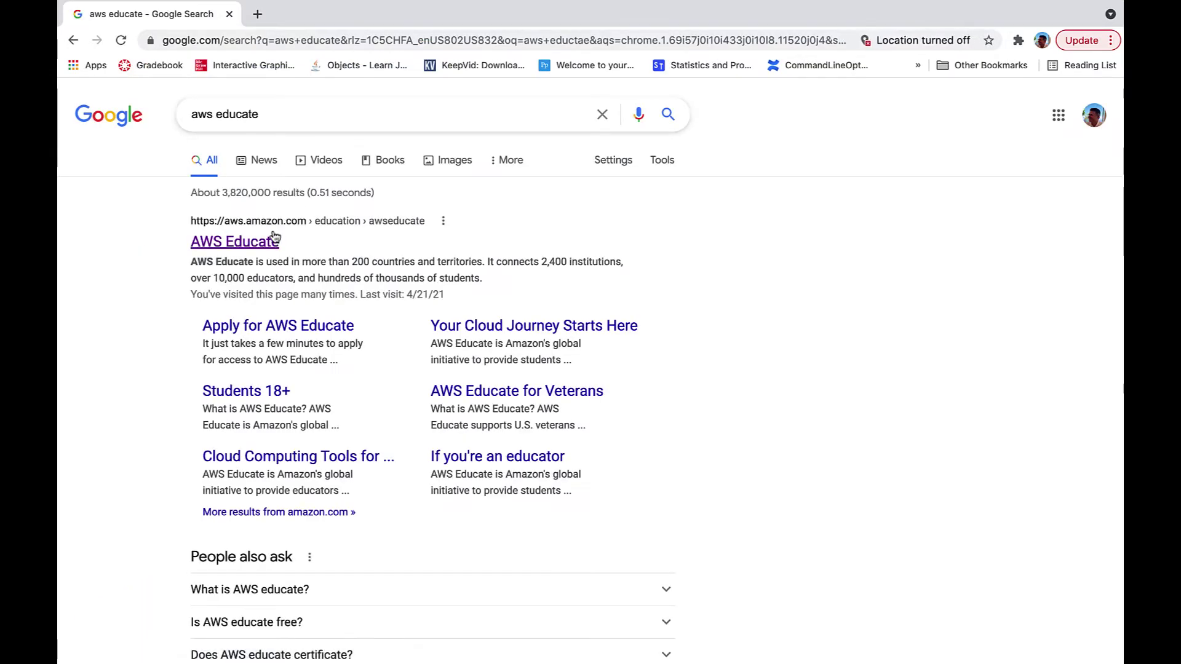
{"action": "left_click", "coordinate": [259, 242]}
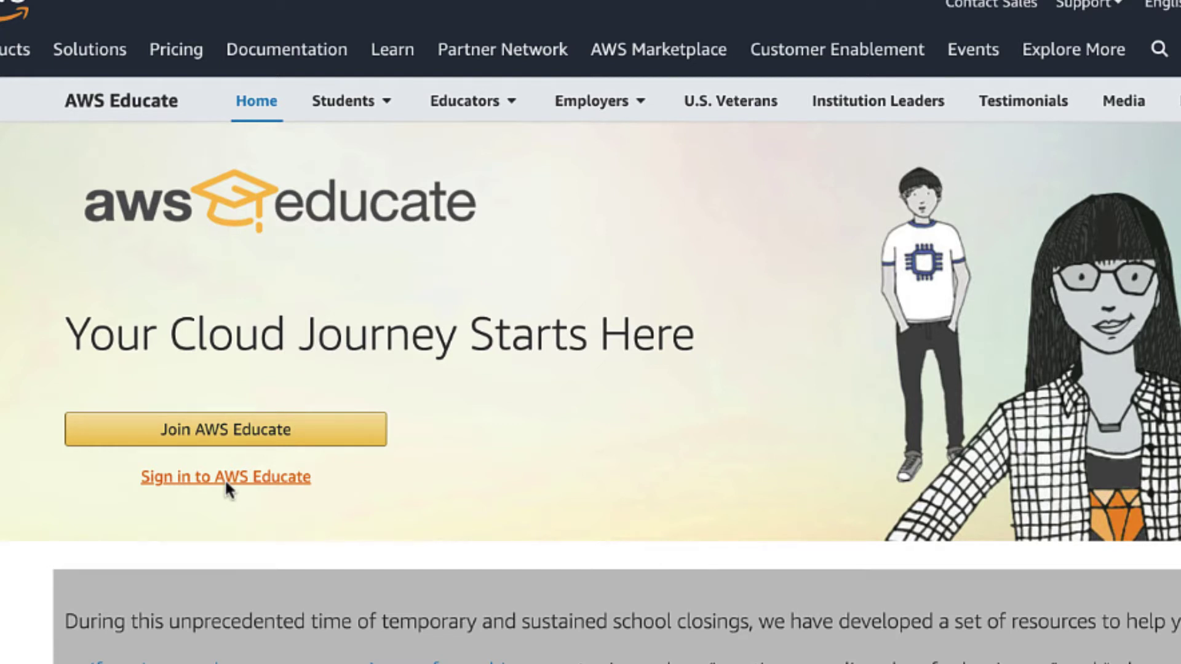
{"action": "left_click", "coordinate": [225, 479]}
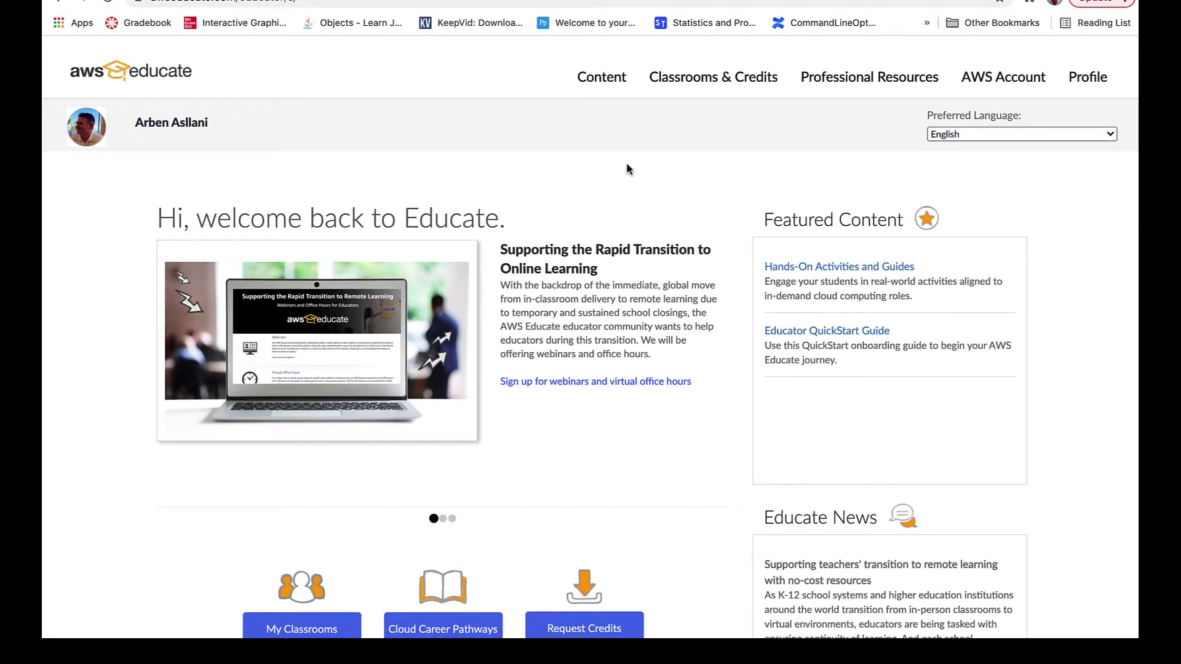
Step: Open the AWS Management Console through the AWS Educate Starter Account
{"action": "left_click", "coordinate": [1007, 79]}
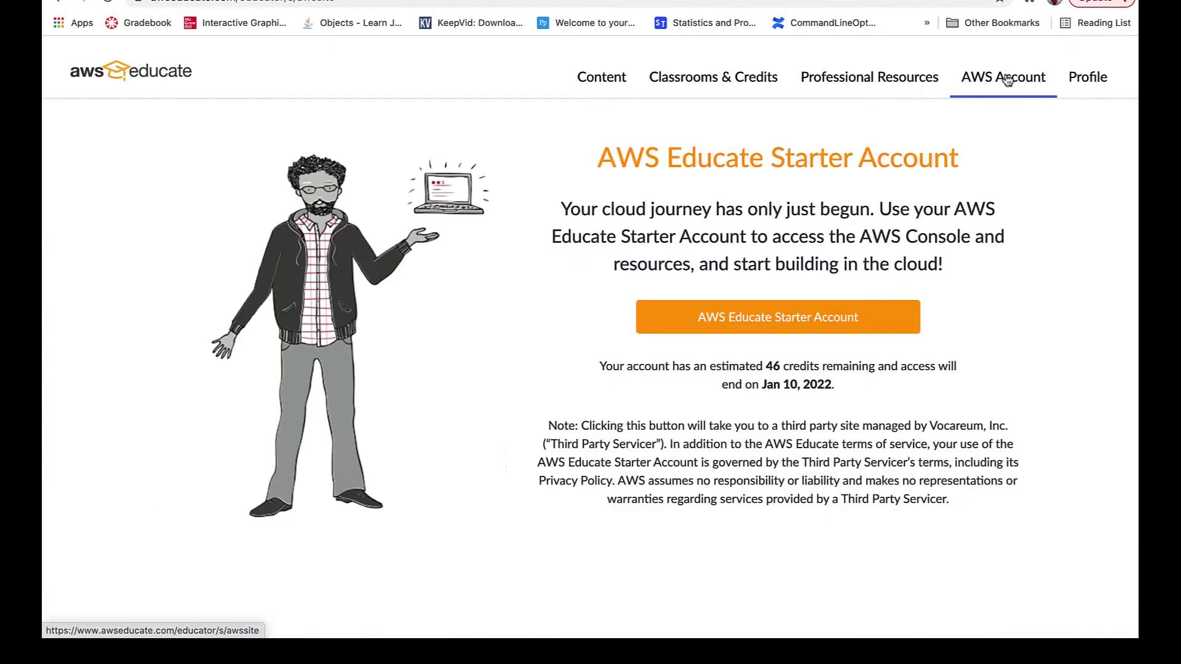
{"action": "left_click", "coordinate": [798, 321]}
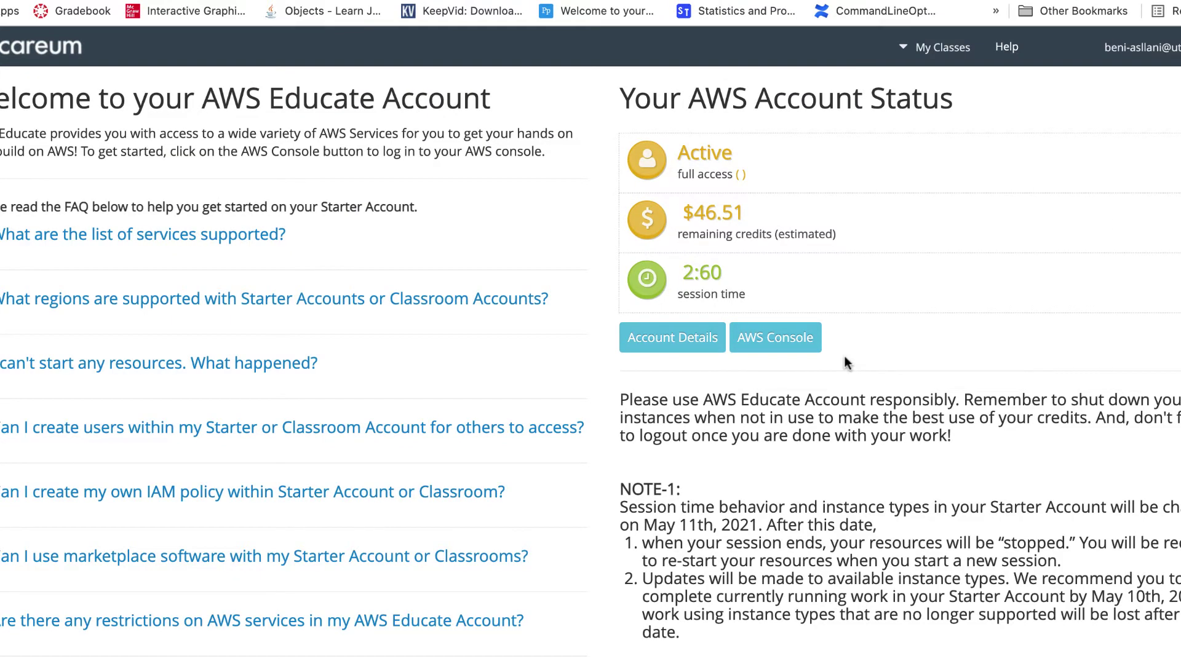
{"action": "left_click", "coordinate": [777, 343]}
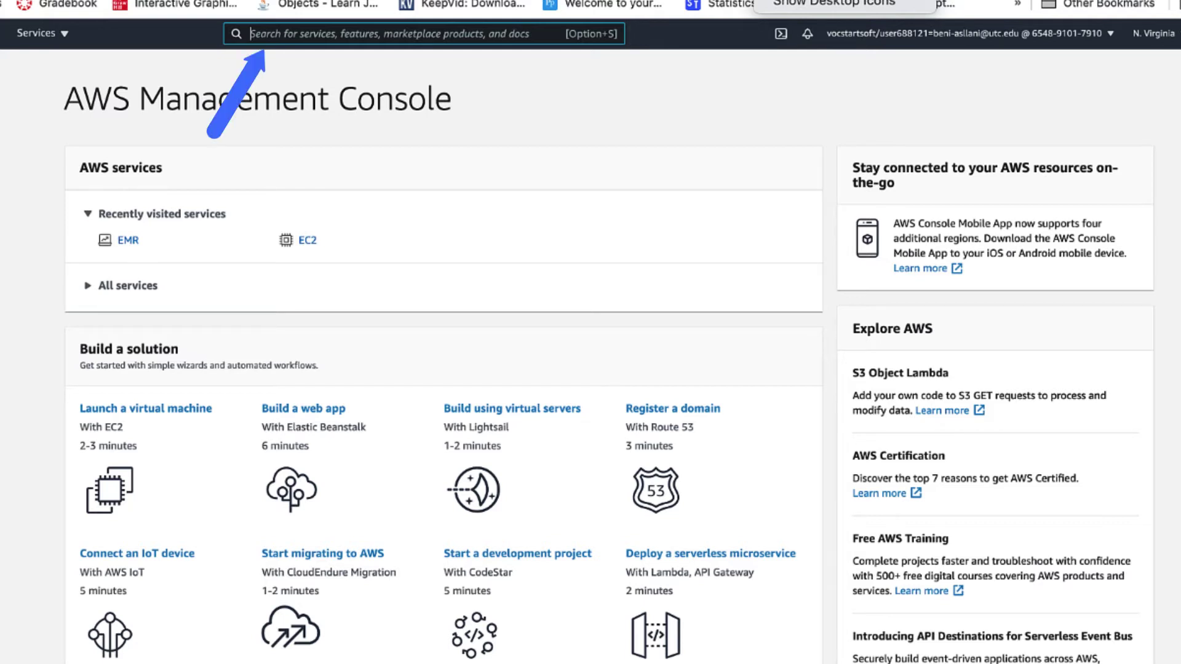
Step: Go to the EC2 service and open its key pairs list
{"action": "type", "text": "EC@"}
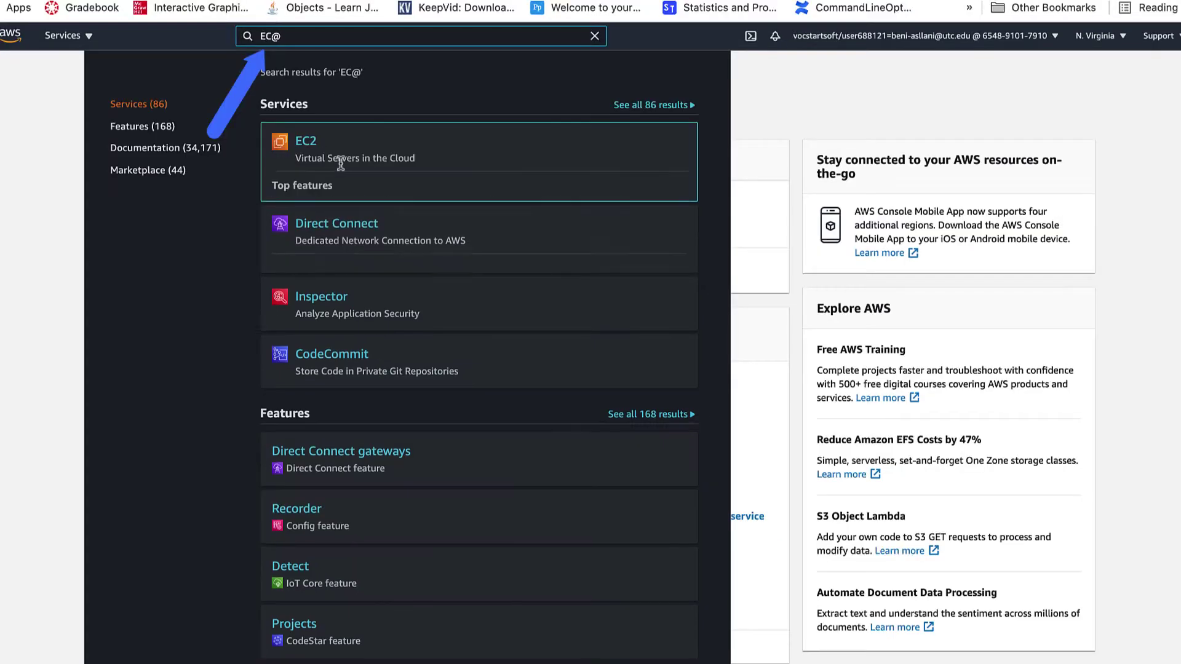
{"action": "left_click", "coordinate": [305, 153]}
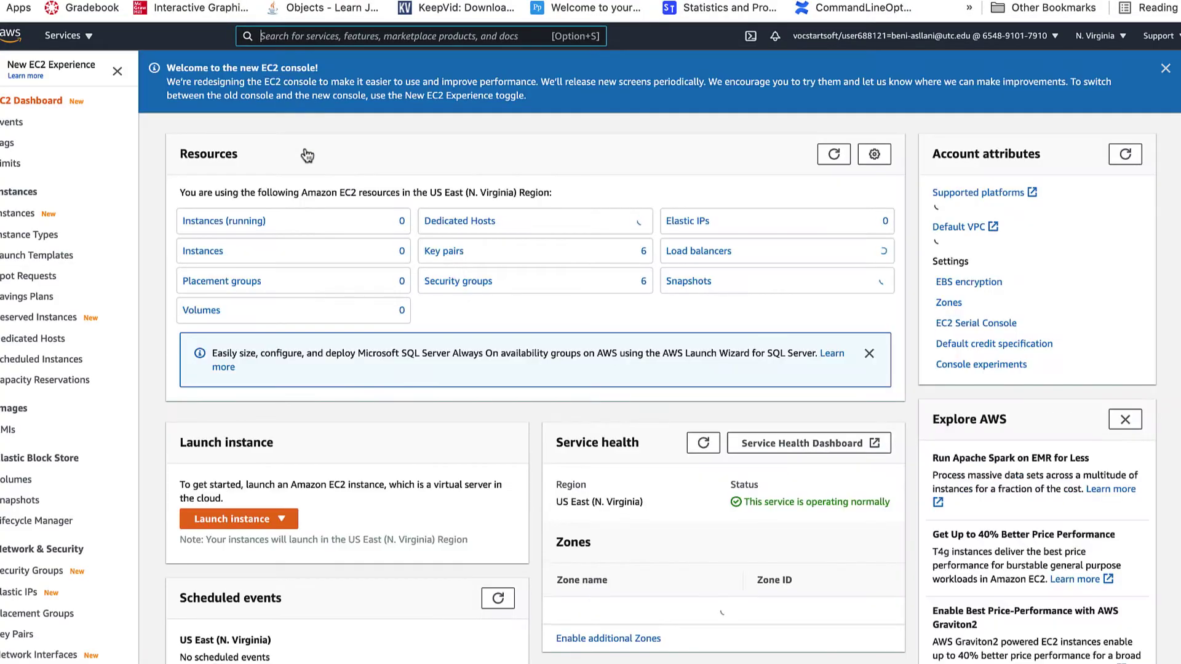
{"action": "left_click", "coordinate": [59, 40]}
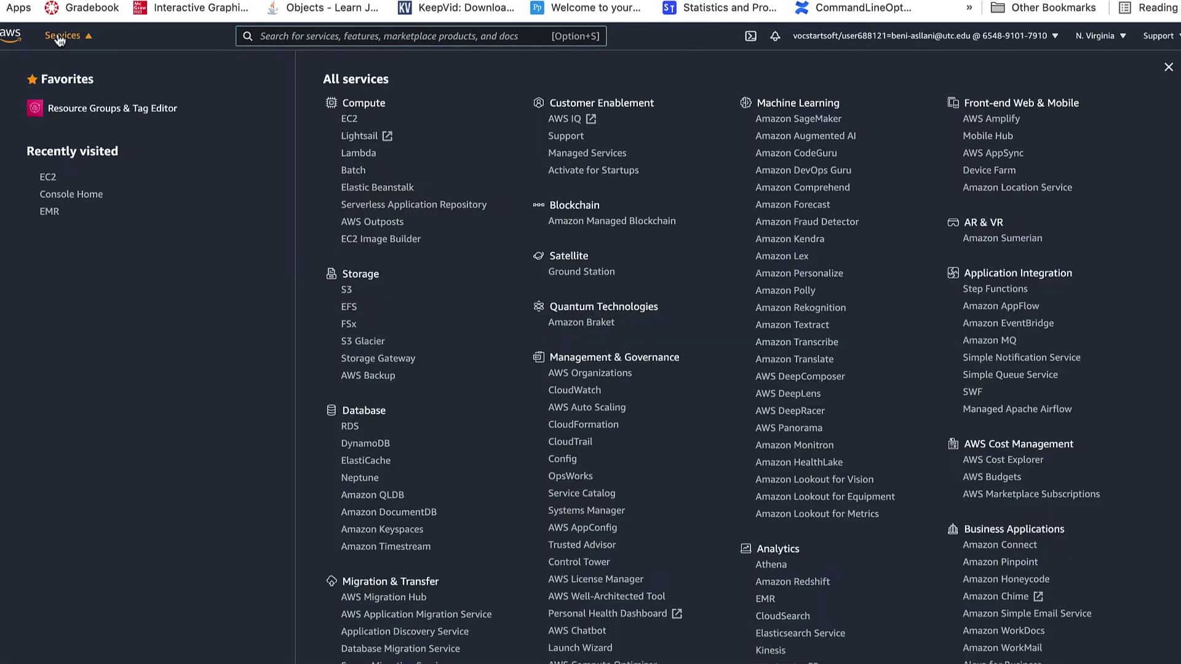
{"action": "left_click", "coordinate": [52, 184]}
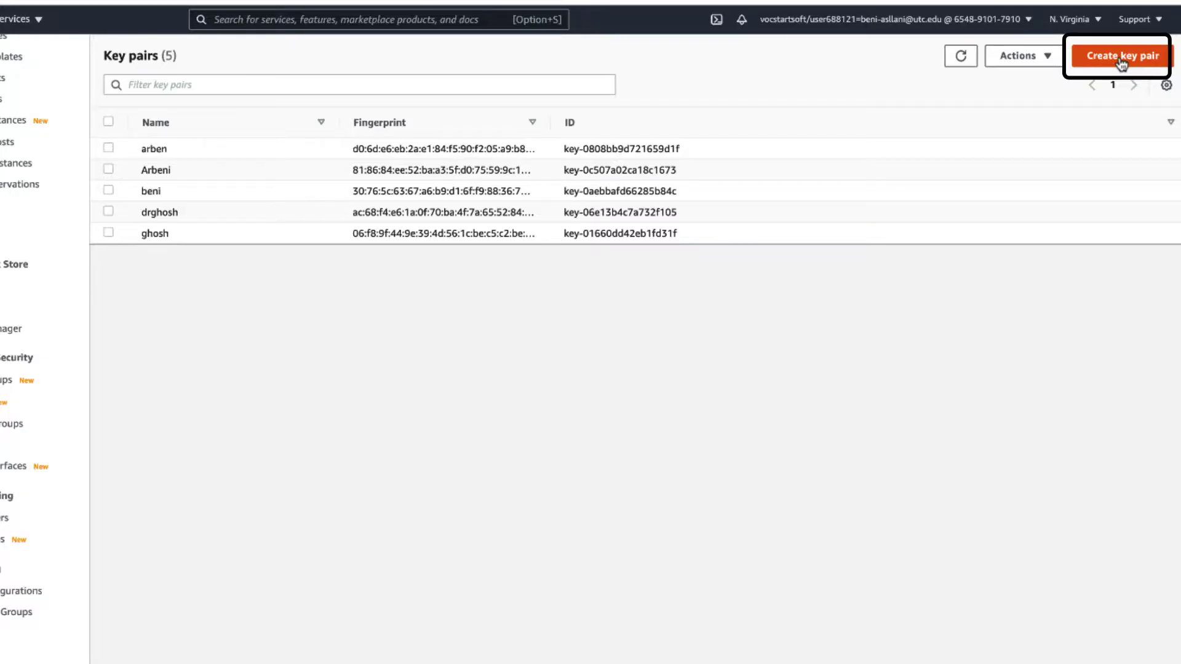
Step: Create a key pair named MyNewKey in pem format and save its file to the Downloads folder
{"action": "left_click", "coordinate": [1121, 58]}
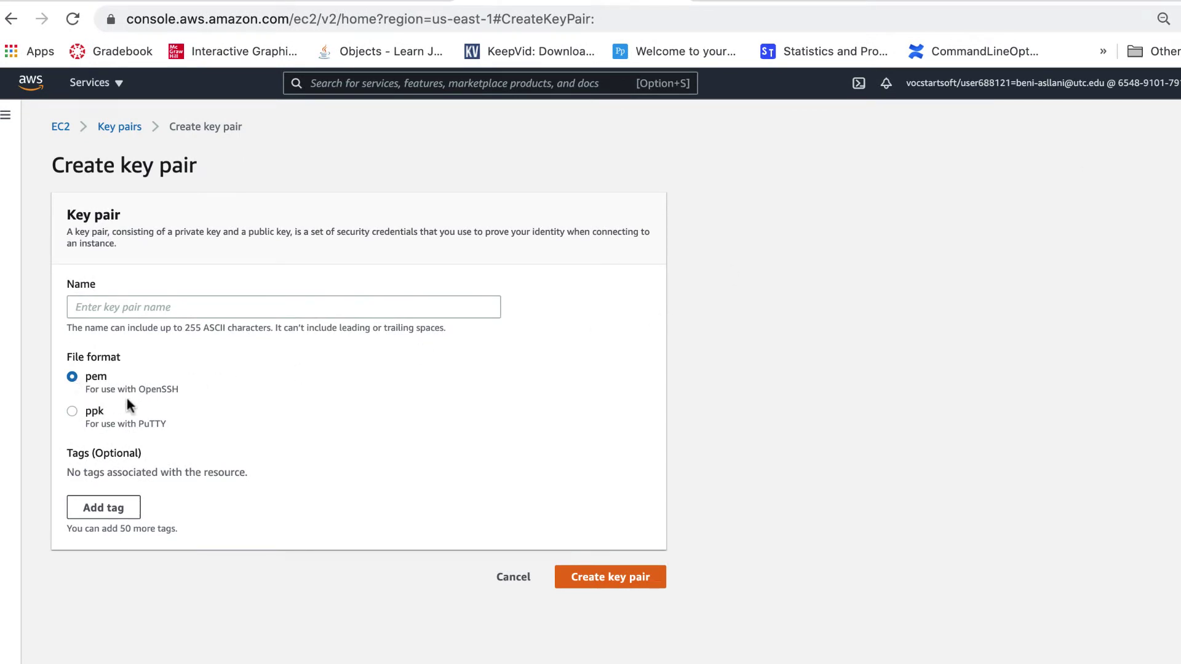
{"action": "left_click", "coordinate": [72, 411]}
{"action": "left_click", "coordinate": [72, 378]}
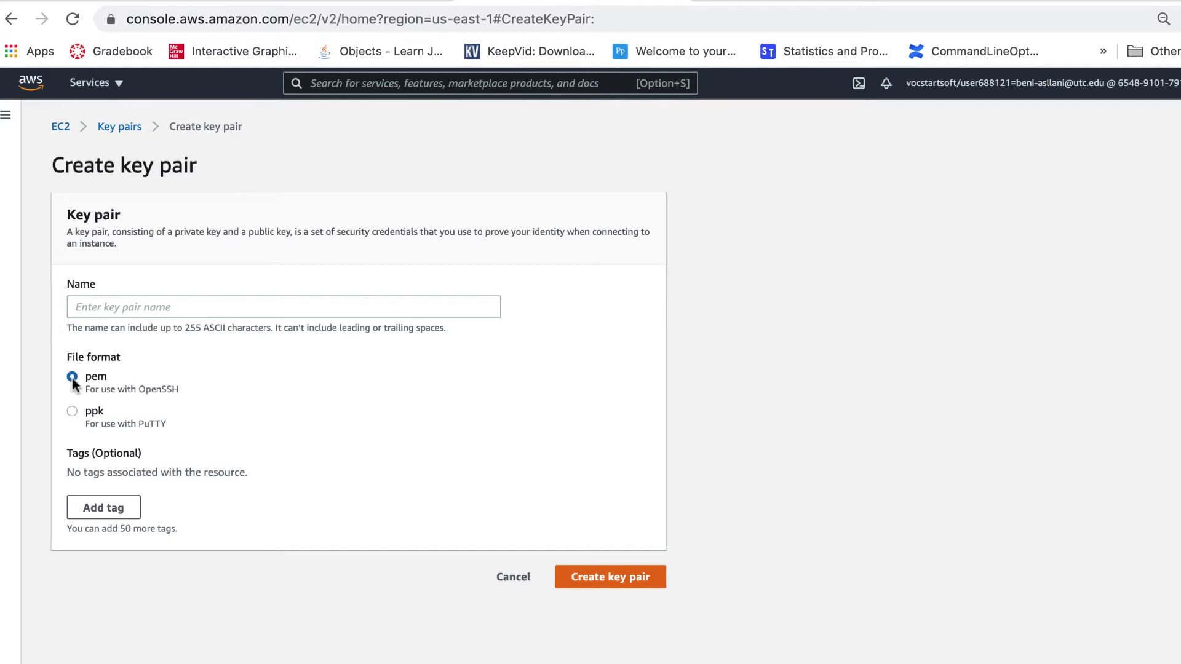
{"action": "left_click", "coordinate": [199, 307]}
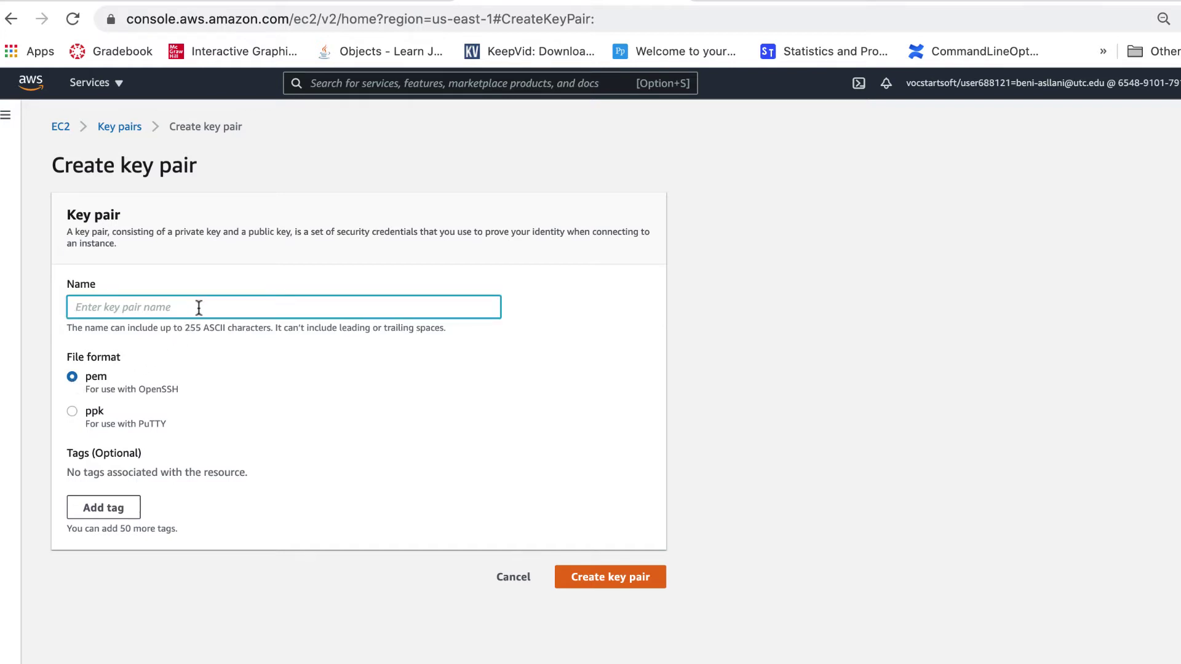
{"action": "type", "text": "MyNewKey"}
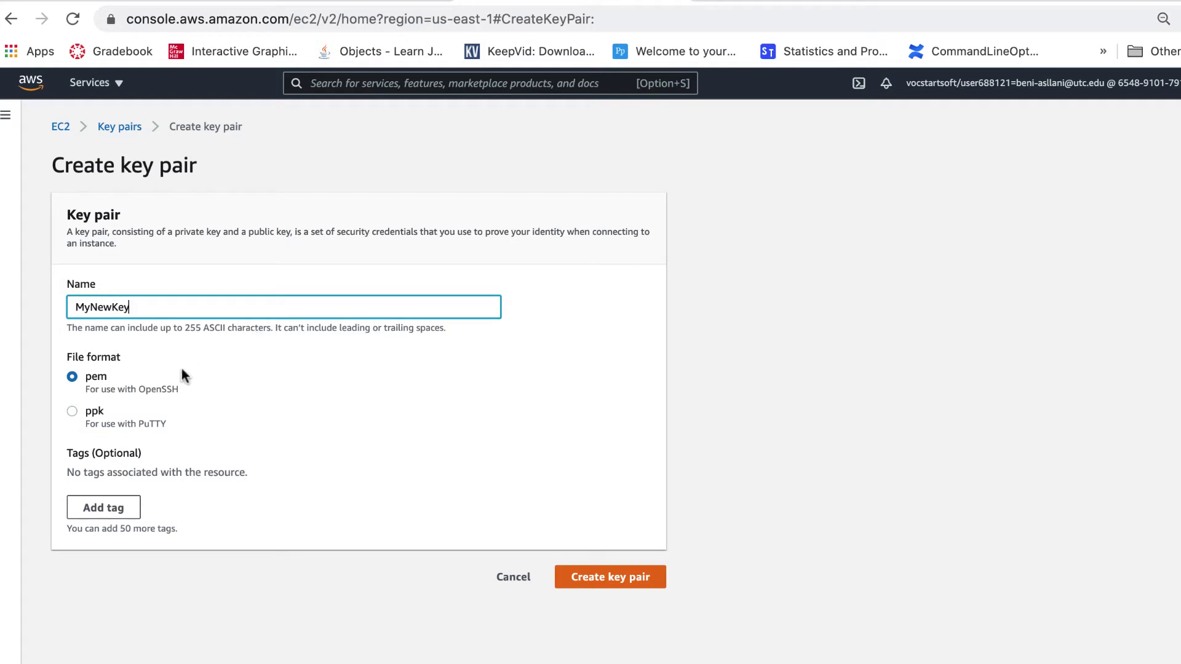
{"action": "left_click", "coordinate": [615, 581]}
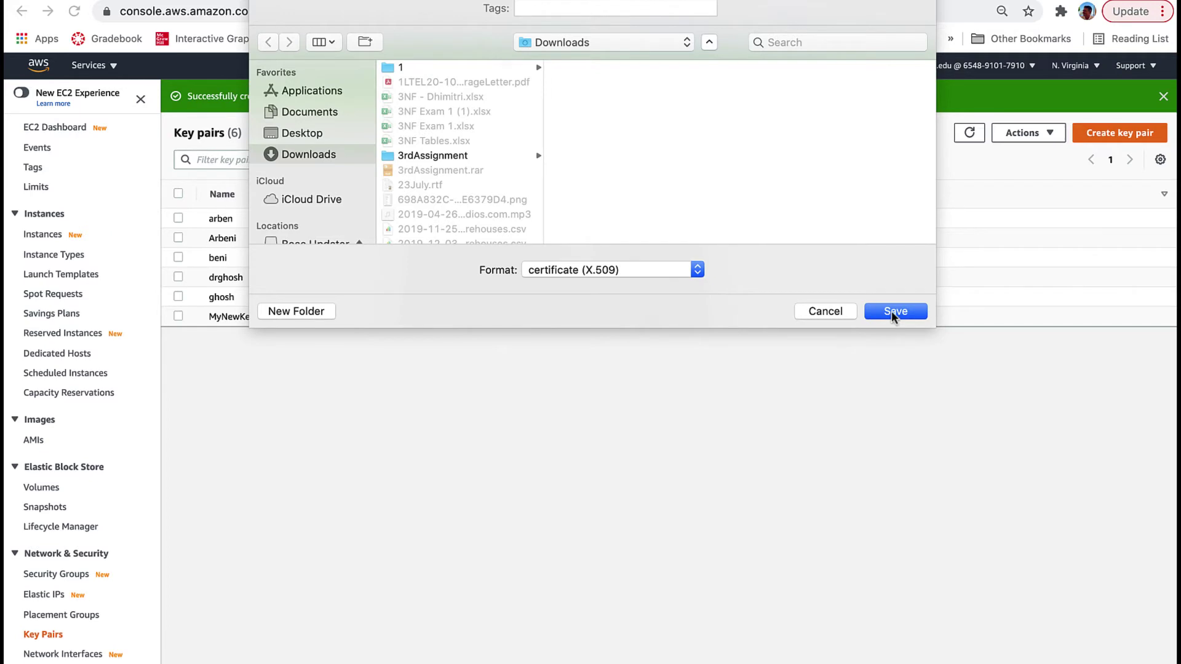
{"action": "left_click", "coordinate": [892, 312]}
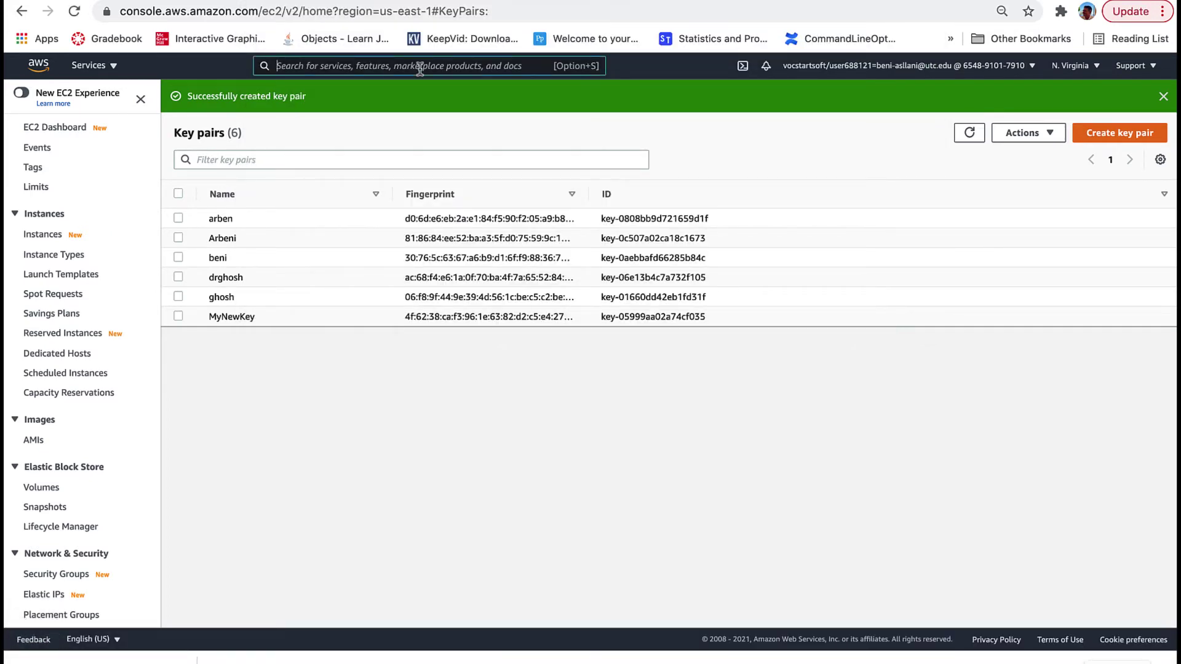
Step: Find the EMR service and start a new cluster using the advanced options
{"action": "type", "text": "emr"}
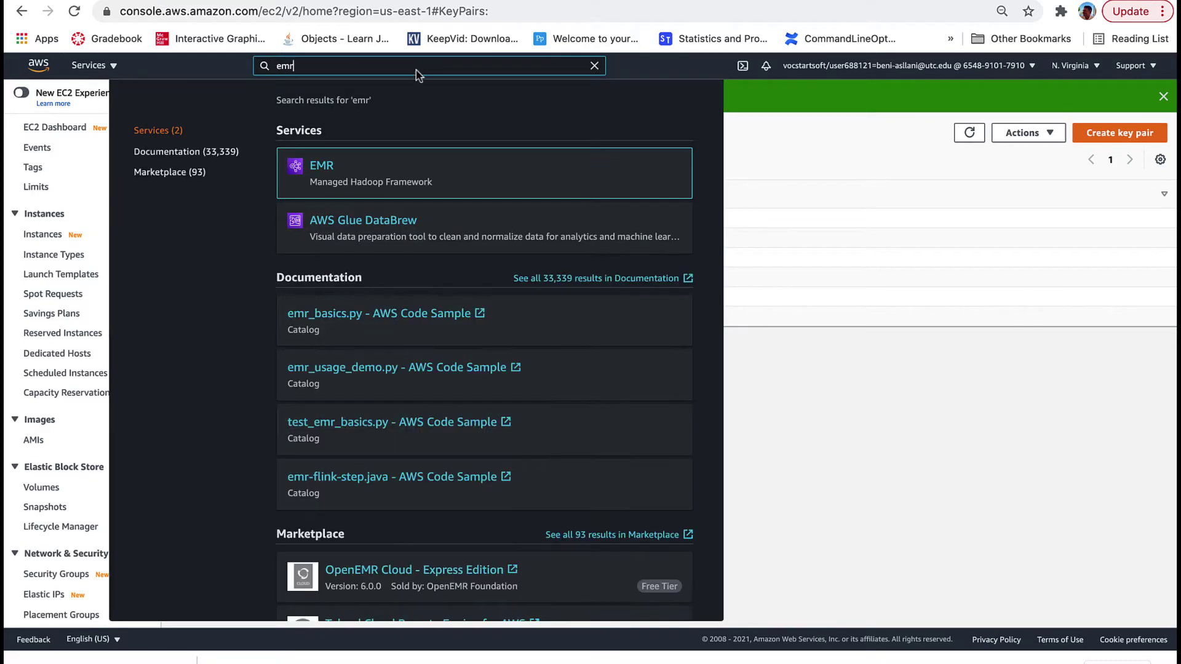
{"action": "left_click", "coordinate": [321, 165]}
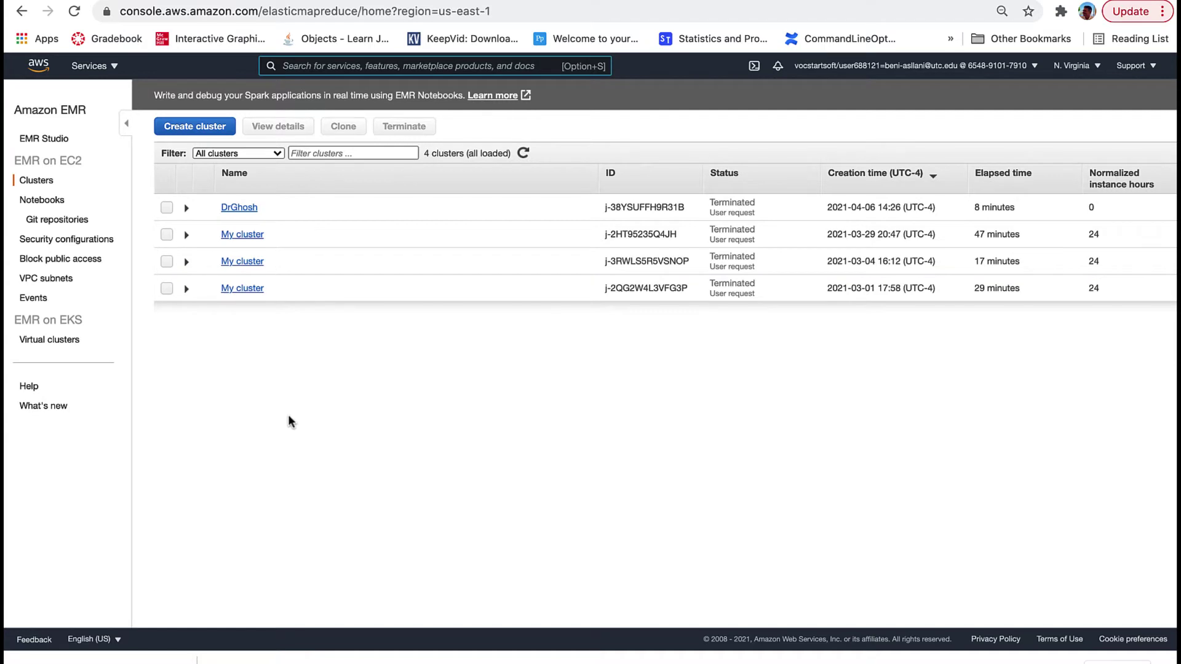
{"action": "left_click", "coordinate": [186, 129]}
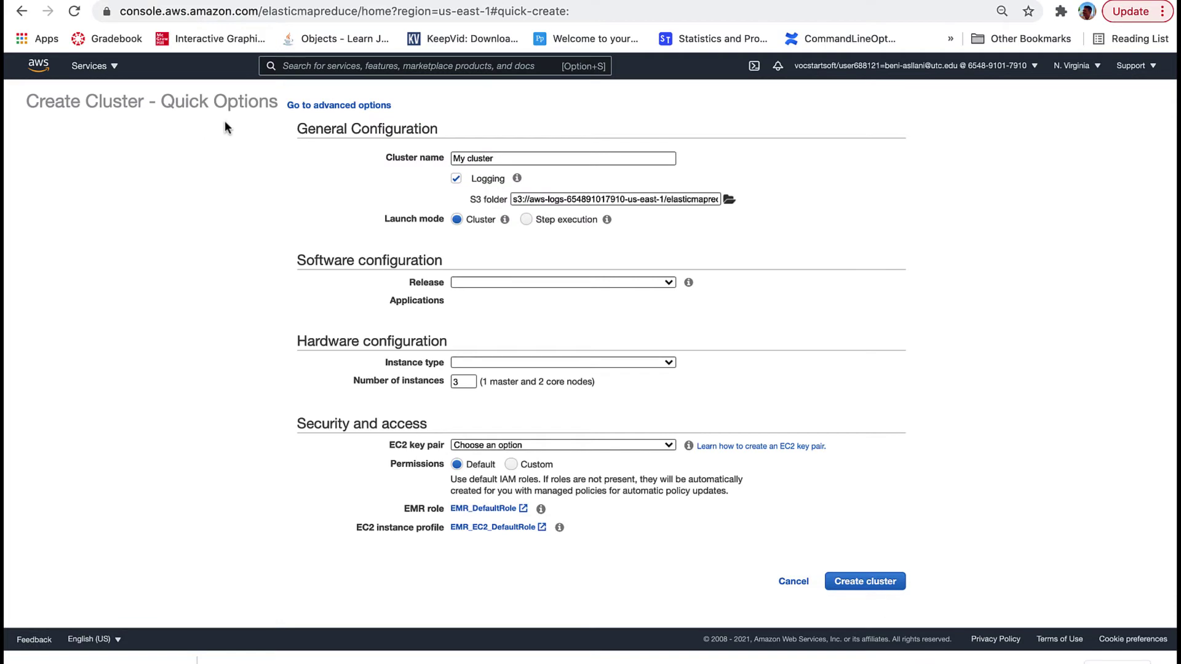
{"action": "left_click", "coordinate": [315, 110]}
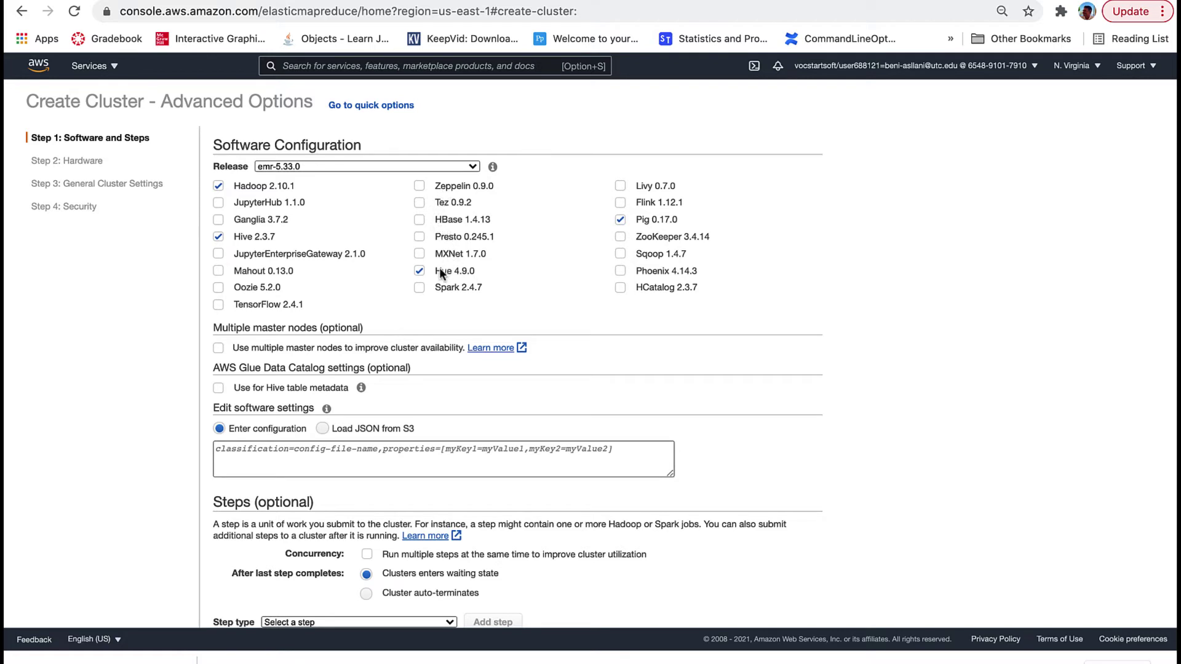
Step: Add Spark 2.4.7 and Sqoop 1.4.7 to the cluster's software configuration and proceed to the hardware settings
{"action": "left_click", "coordinate": [420, 289]}
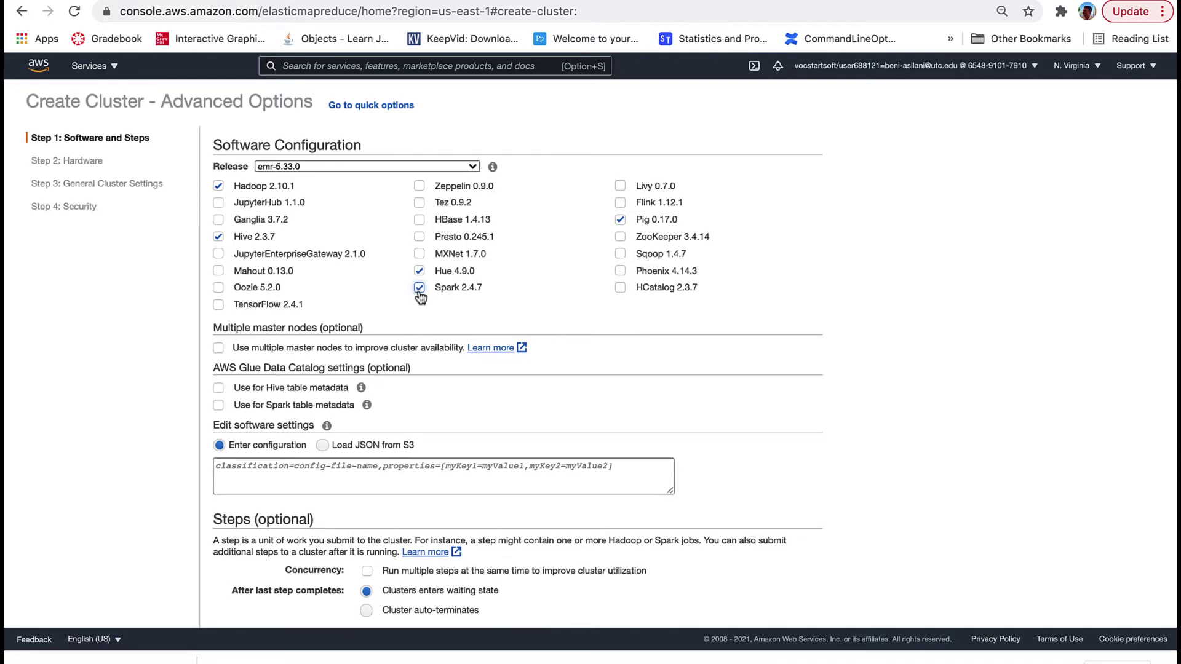
{"action": "left_click", "coordinate": [621, 253]}
{"action": "scroll", "coordinate": [616, 259], "scroll_direction": "down", "scroll_amount": 3}
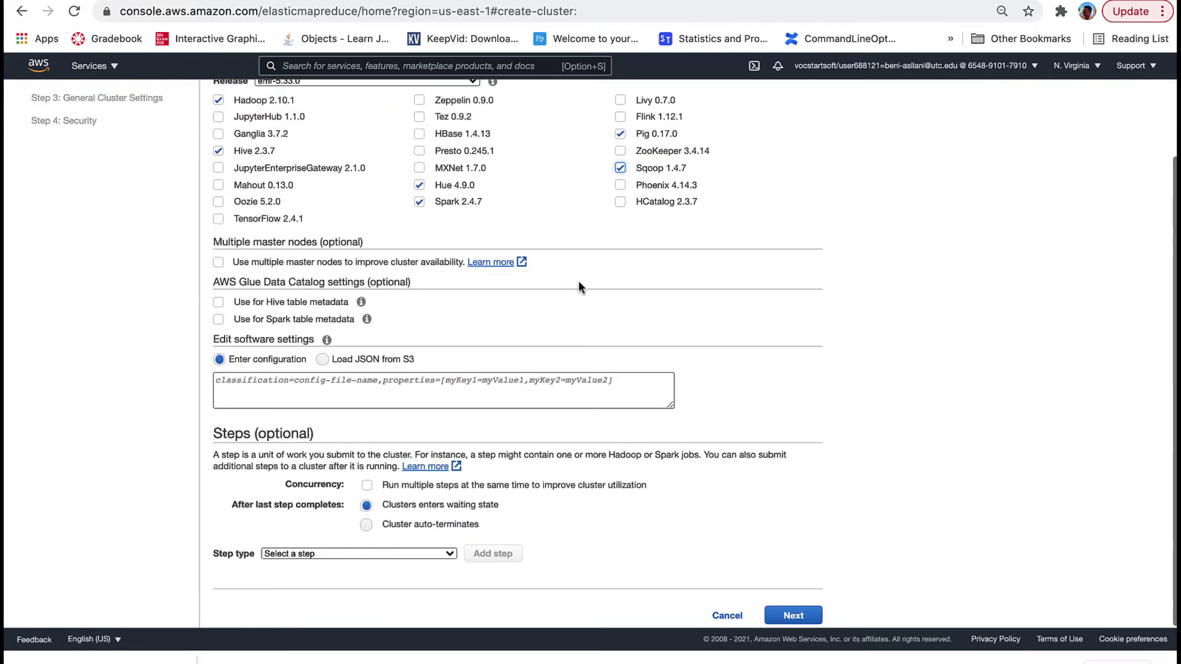
{"action": "left_click", "coordinate": [793, 616]}
Step: Set the root device EBS volume size to 20 GiB and proceed to the general cluster settings
{"action": "scroll", "coordinate": [850, 345], "scroll_direction": "down", "scroll_amount": 3}
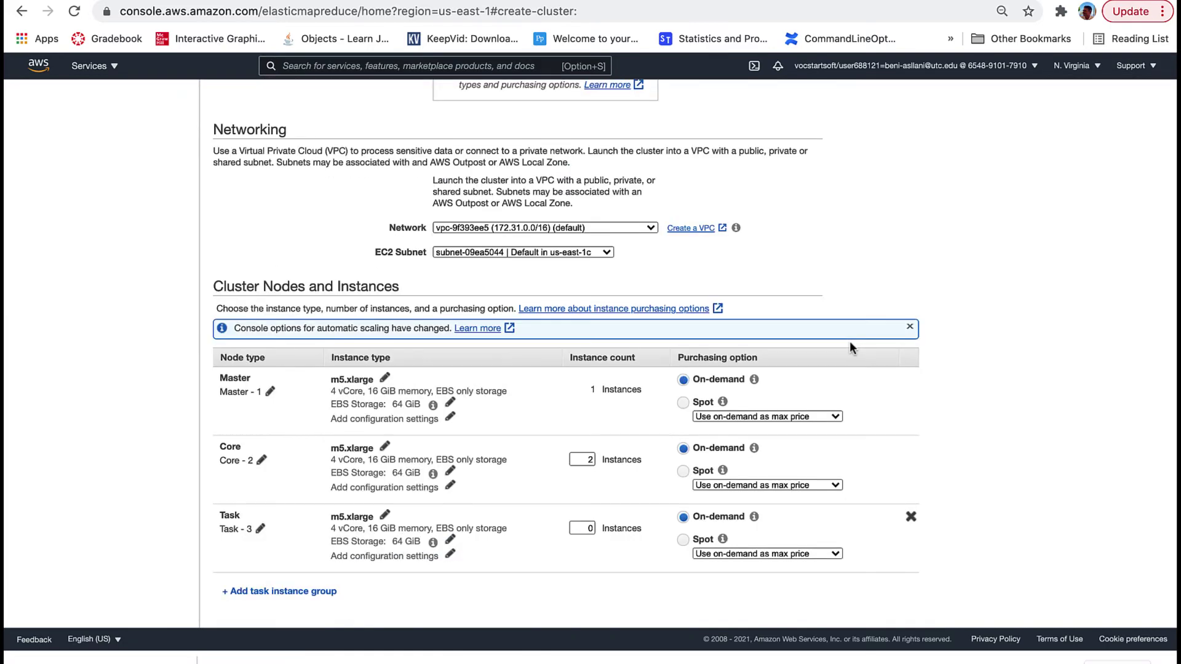
{"action": "scroll", "coordinate": [851, 348], "scroll_direction": "down", "scroll_amount": 4}
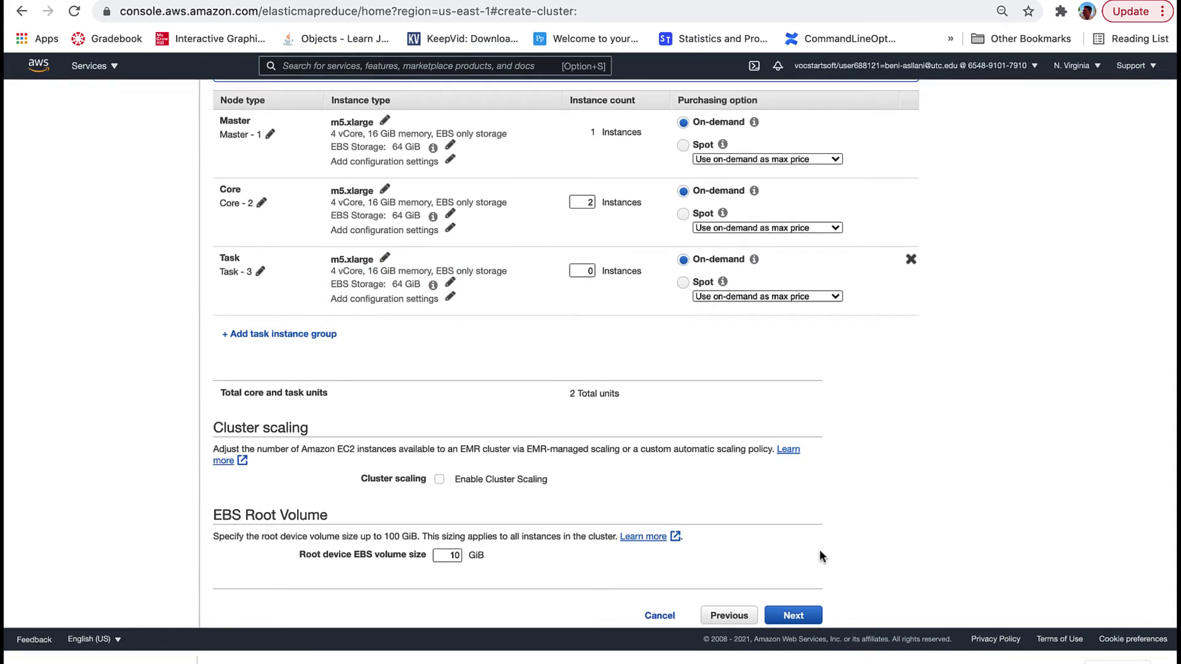
{"action": "left_click", "coordinate": [454, 556]}
{"action": "double_click", "coordinate": [453, 556]}
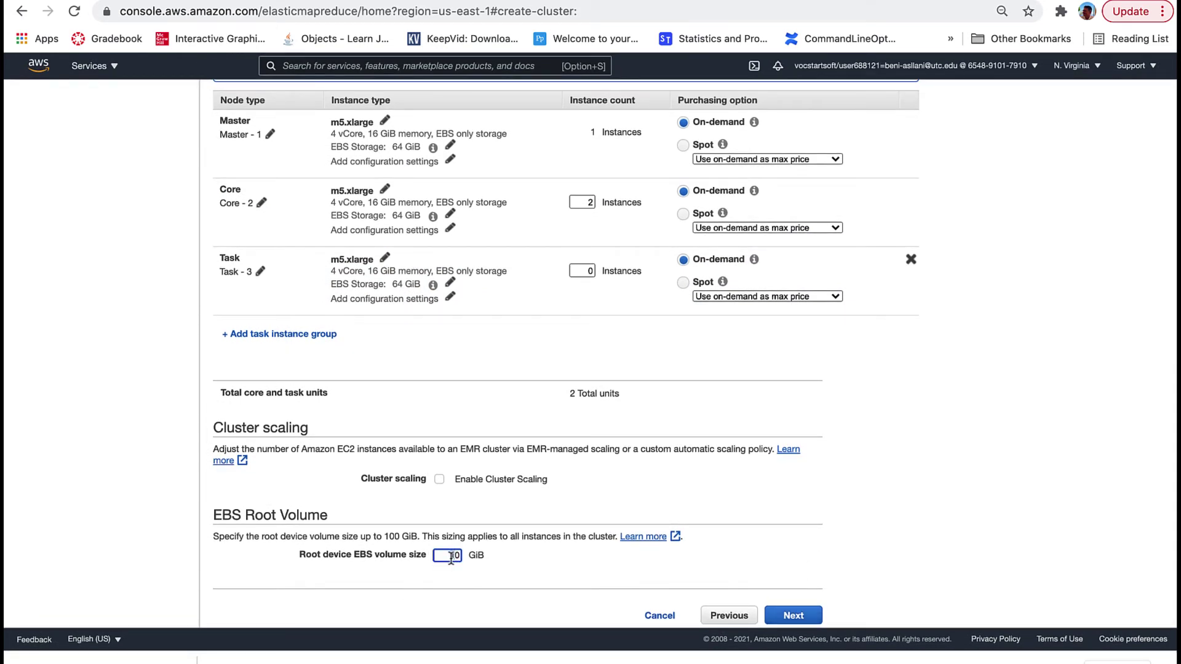
{"action": "type", "text": "20"}
{"action": "left_click", "coordinate": [550, 575]}
{"action": "left_click", "coordinate": [793, 616]}
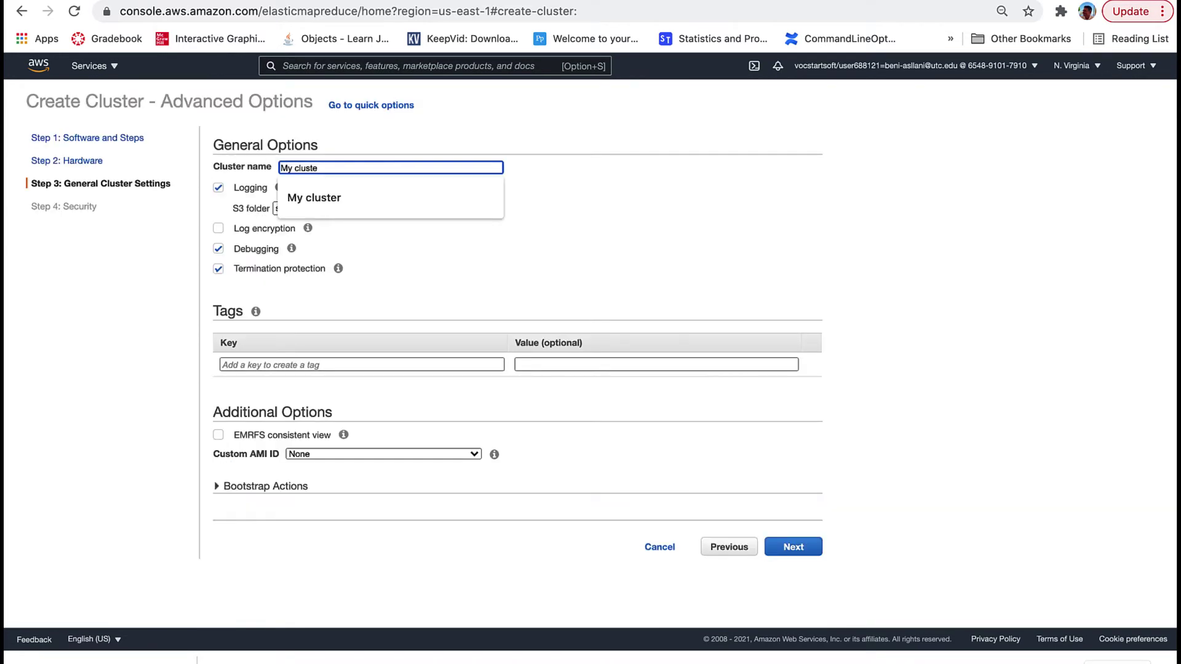
Step: Rename the cluster MyNewCluster
{"action": "key", "text": "BackSpace"}
{"action": "key", "text": "BackSpace"}
{"action": "key", "text": "BackSpace"}
{"action": "key", "text": "BackSpace"}
{"action": "key", "text": "BackSpace"}
{"action": "key", "text": "BackSpace"}
{"action": "key", "text": "BackSpace"}
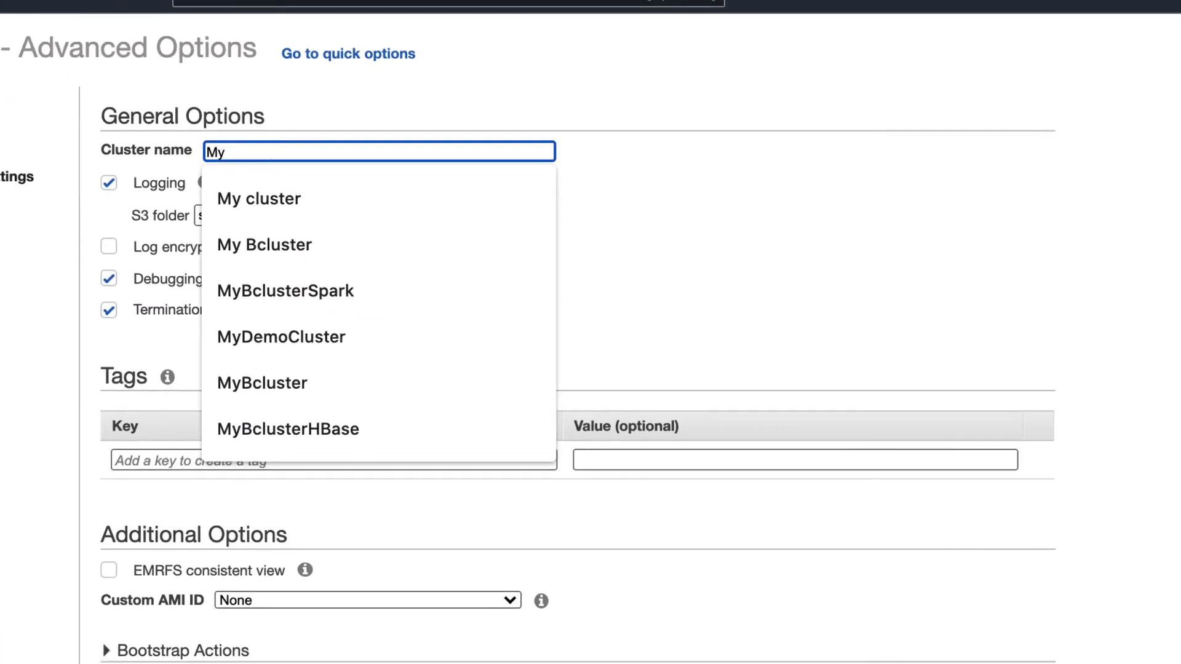
{"action": "type", "text": "New"}
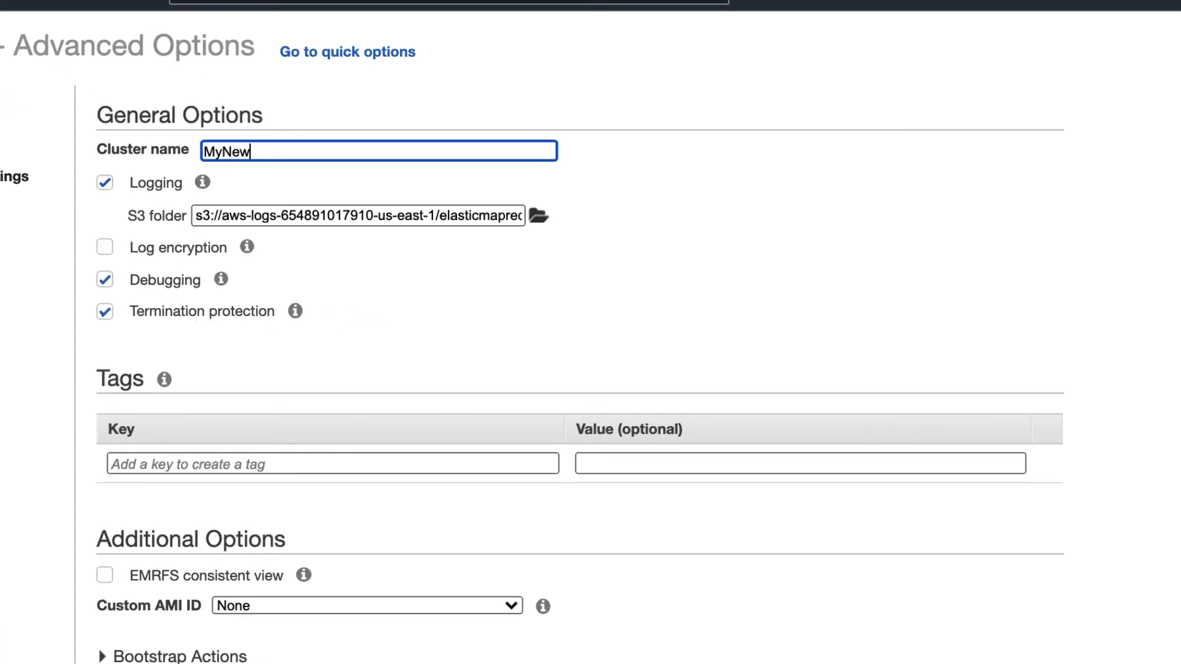
{"action": "type", "text": "Cluster"}
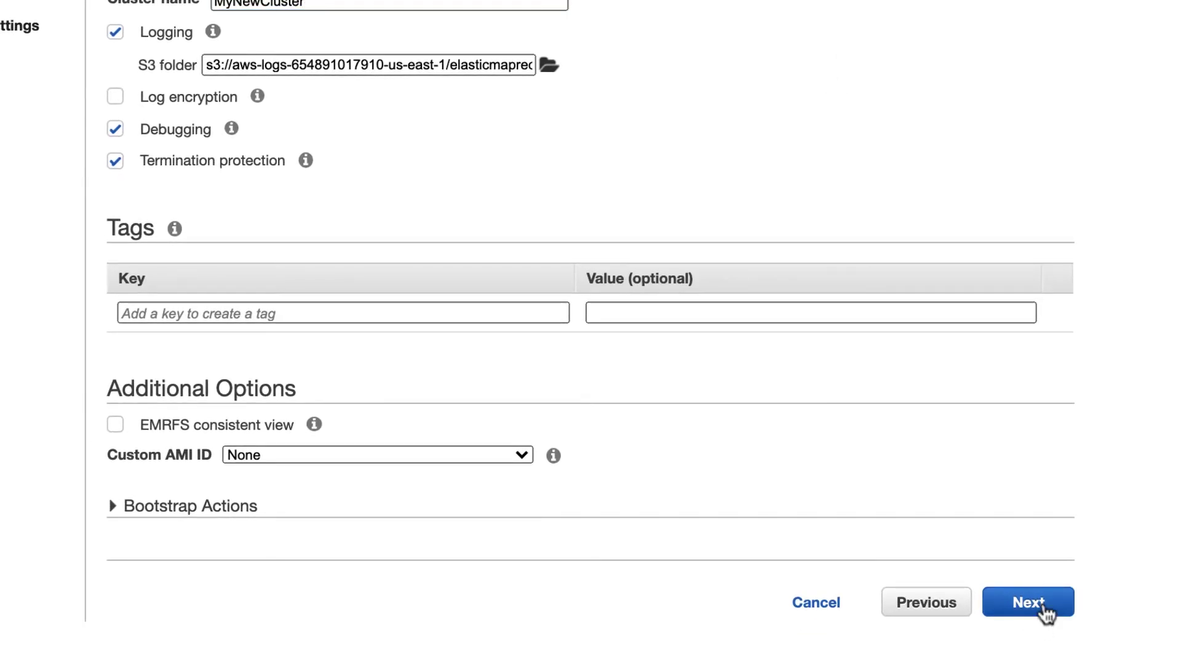
Step: Proceed to the security options, select the MyNewKey EC2 key pair, and create the cluster
{"action": "left_click", "coordinate": [1027, 603]}
{"action": "scroll", "coordinate": [799, 381], "scroll_direction": "up", "scroll_amount": 2}
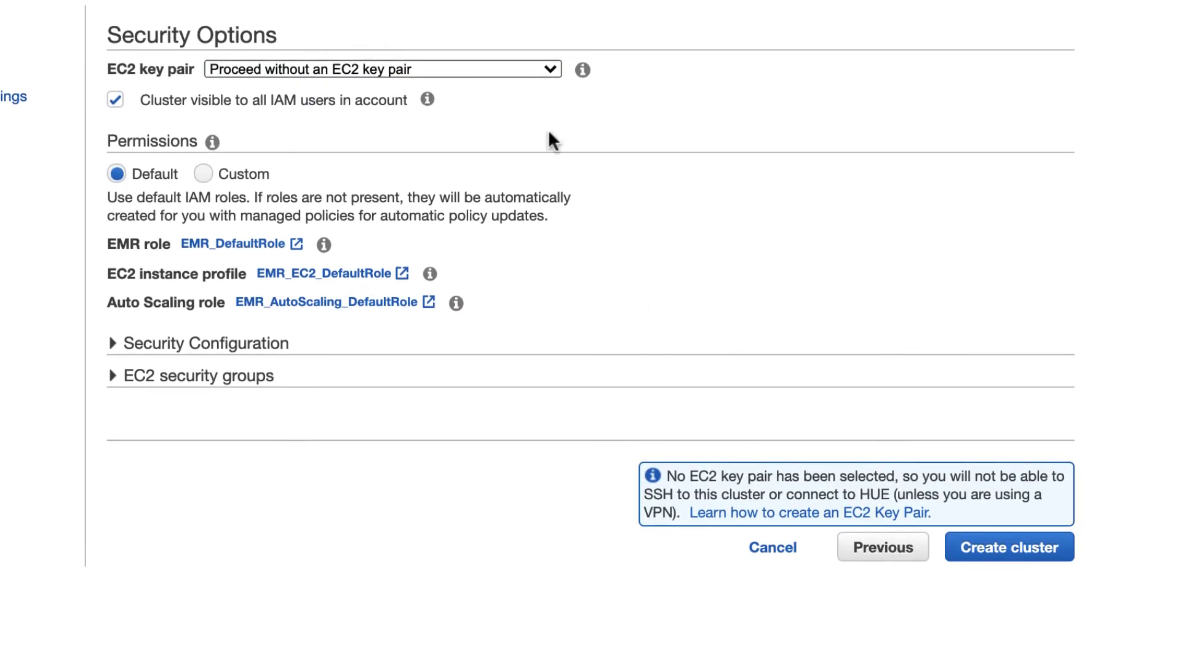
{"action": "left_click", "coordinate": [553, 71]}
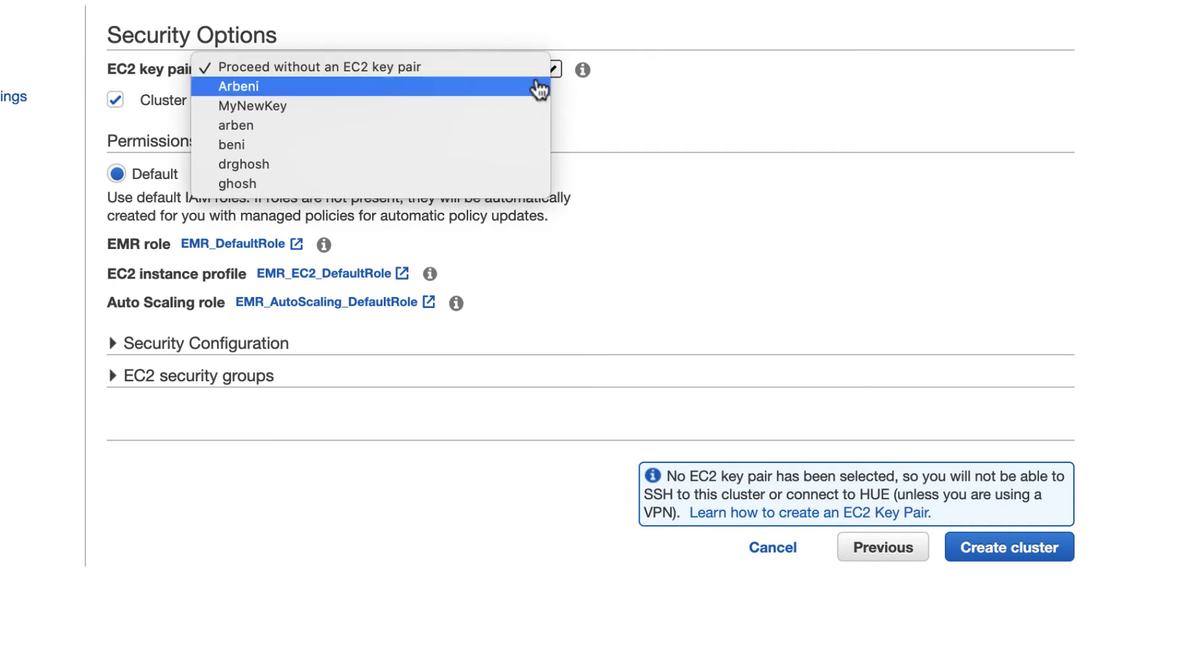
{"action": "left_click", "coordinate": [504, 117]}
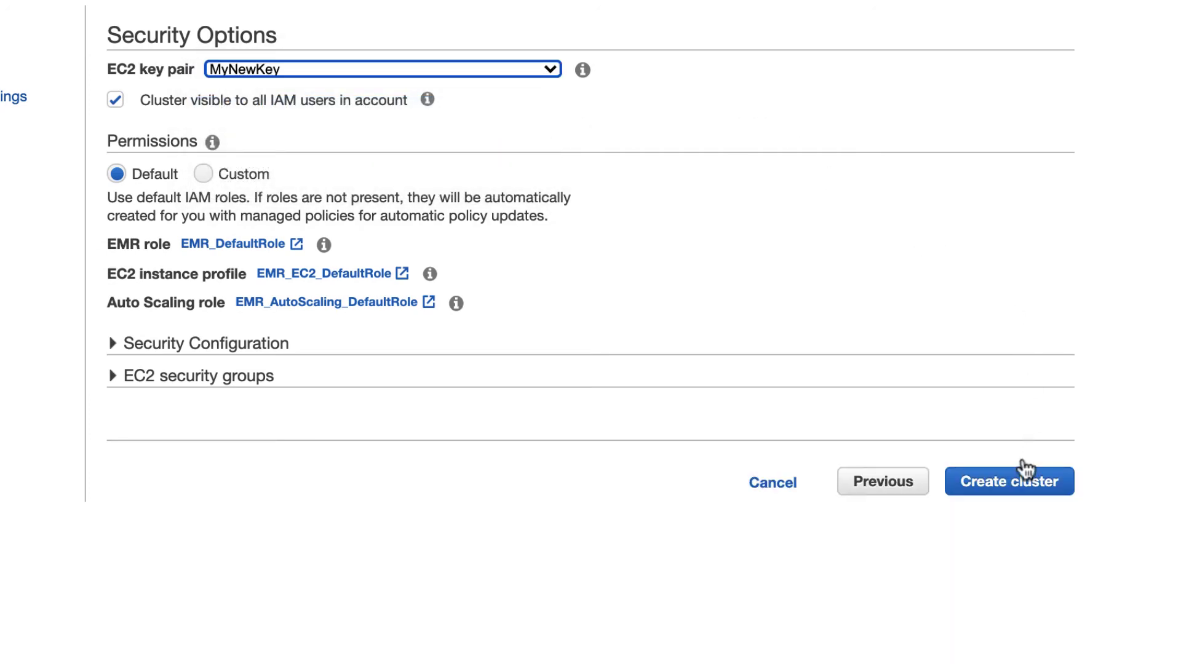
{"action": "left_click", "coordinate": [1018, 486]}
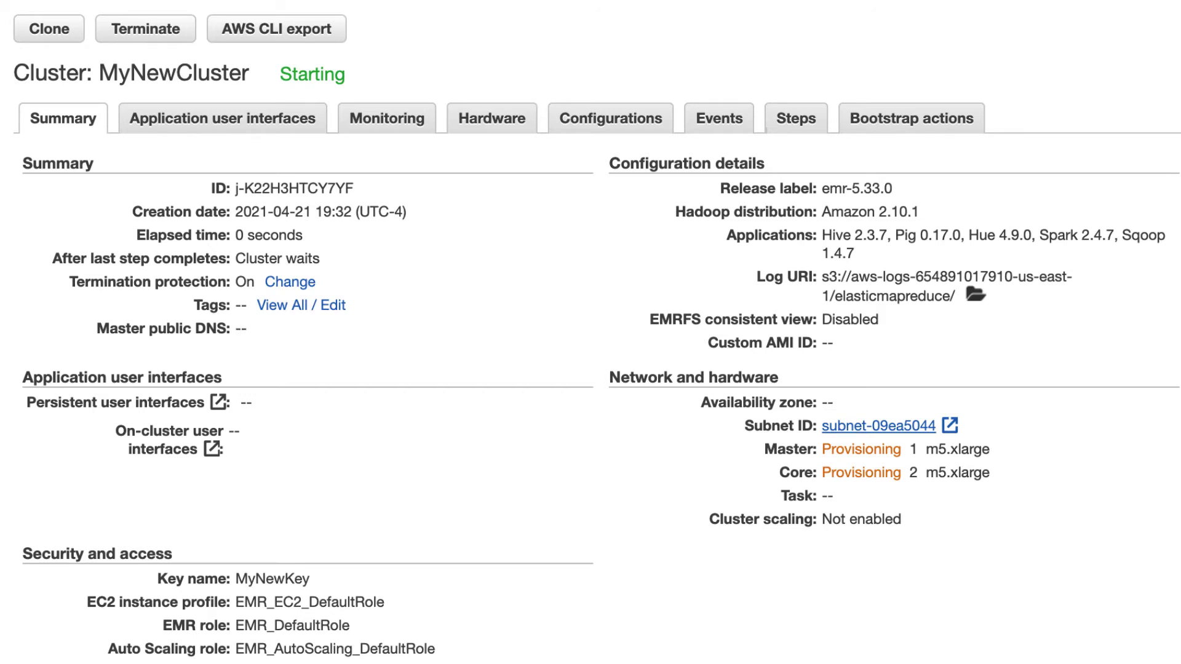
Step: Open the ElasticMapReduce-master security group's inbound rules for editing and delete both existing SSH rules
{"action": "scroll", "coordinate": [591, 332], "scroll_direction": "down", "scroll_amount": 1}
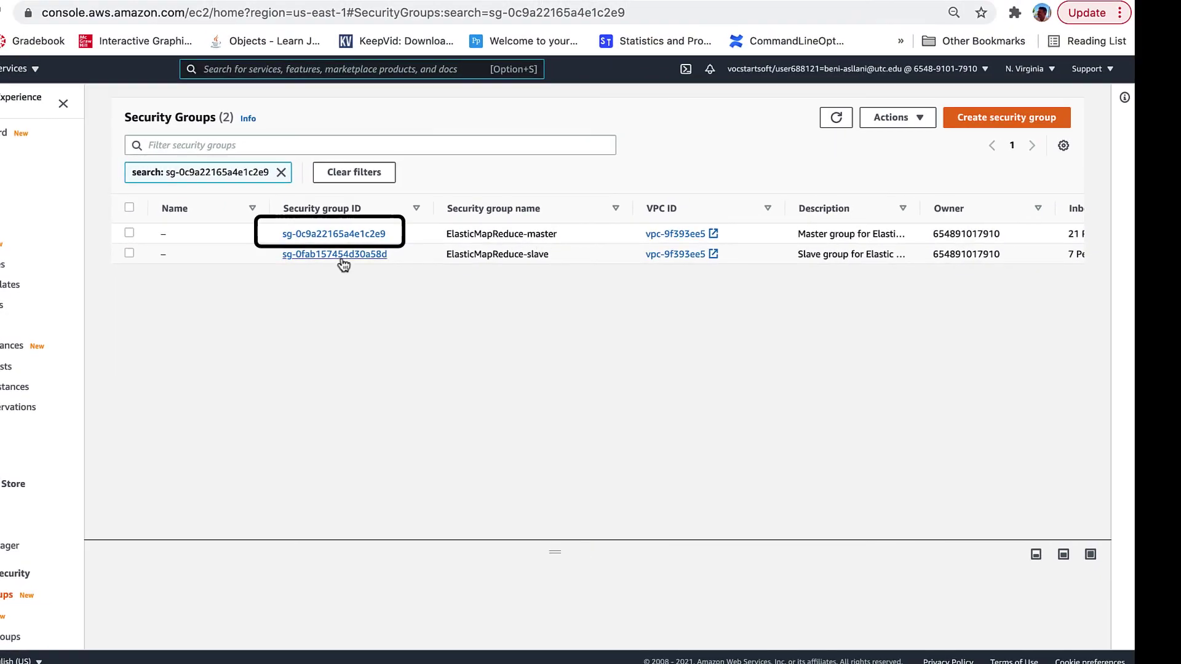
{"action": "left_click", "coordinate": [360, 234]}
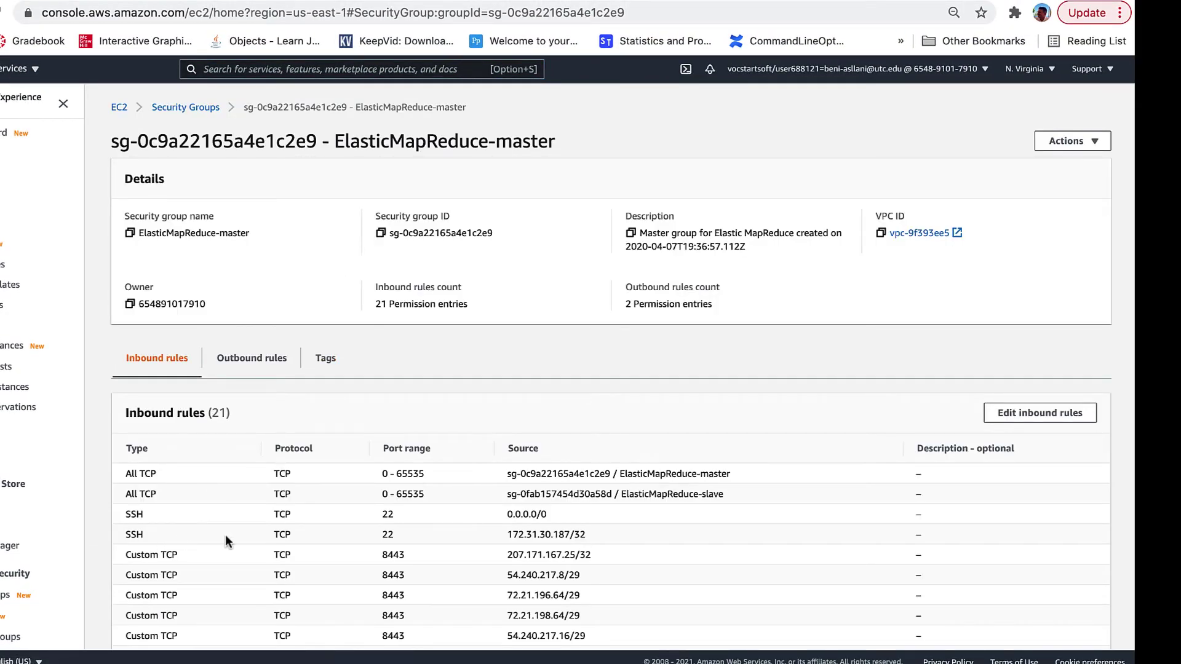
{"action": "scroll", "coordinate": [193, 525], "scroll_direction": "down", "scroll_amount": 2}
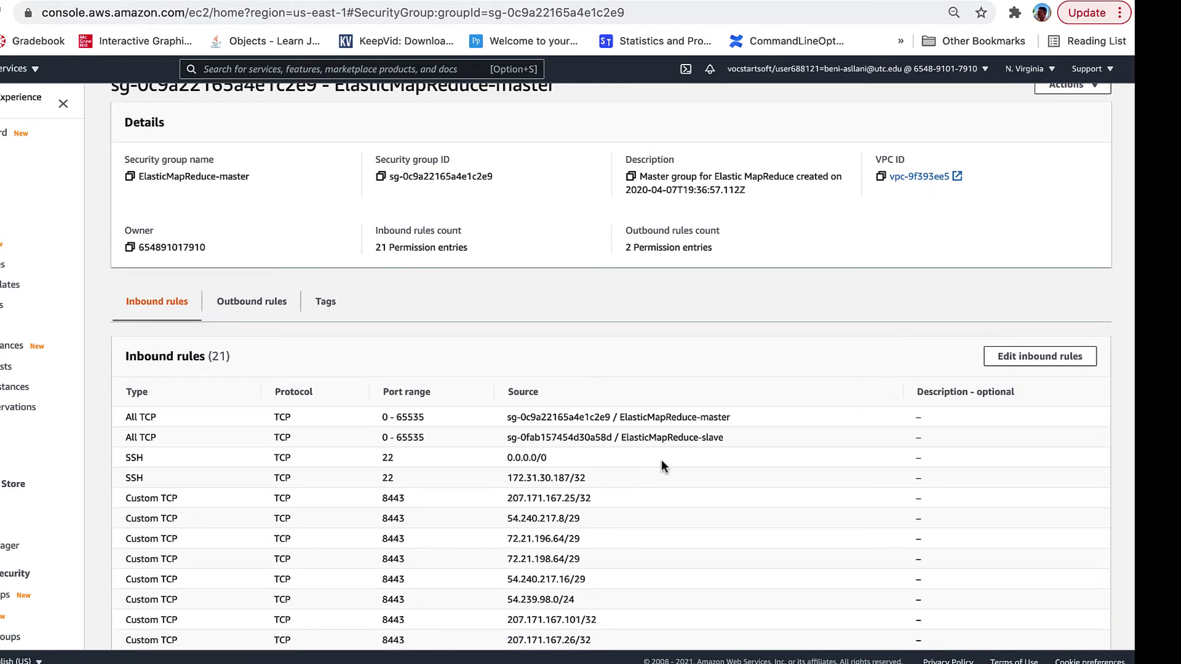
{"action": "left_click", "coordinate": [1022, 359]}
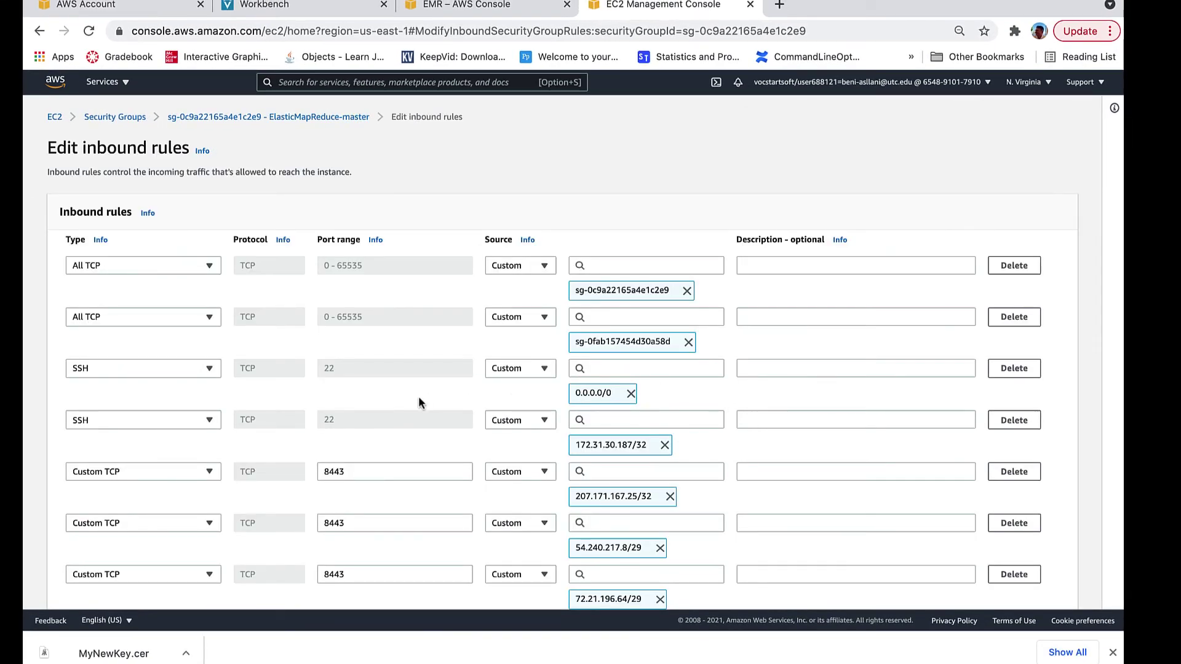
{"action": "left_click", "coordinate": [1014, 369]}
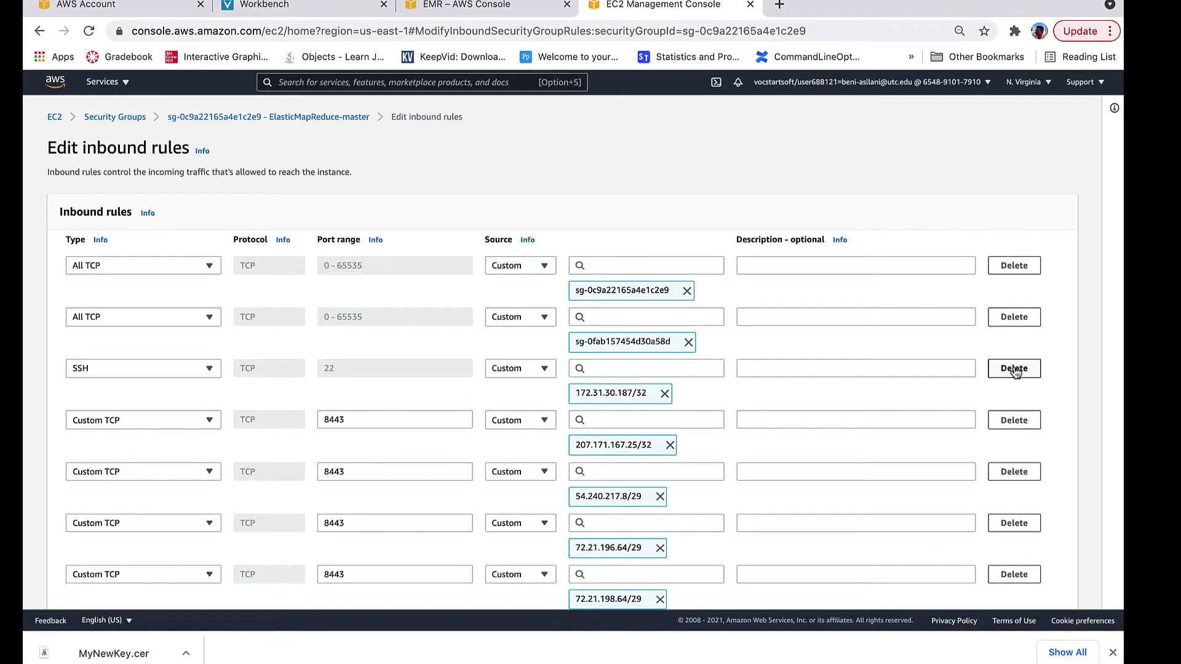
{"action": "left_click", "coordinate": [1014, 369]}
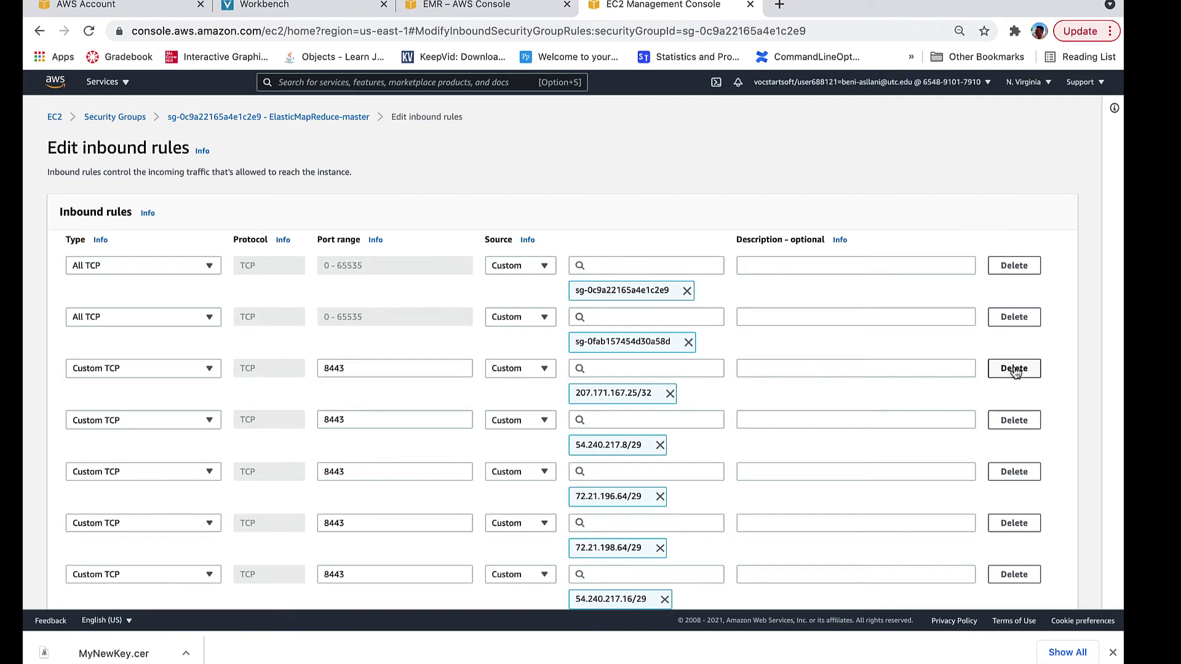
Step: Add an SSH inbound rule with source 0.0.0.0/0 to the master security group and save the rules
{"action": "scroll", "coordinate": [228, 472], "scroll_direction": "down", "scroll_amount": 3}
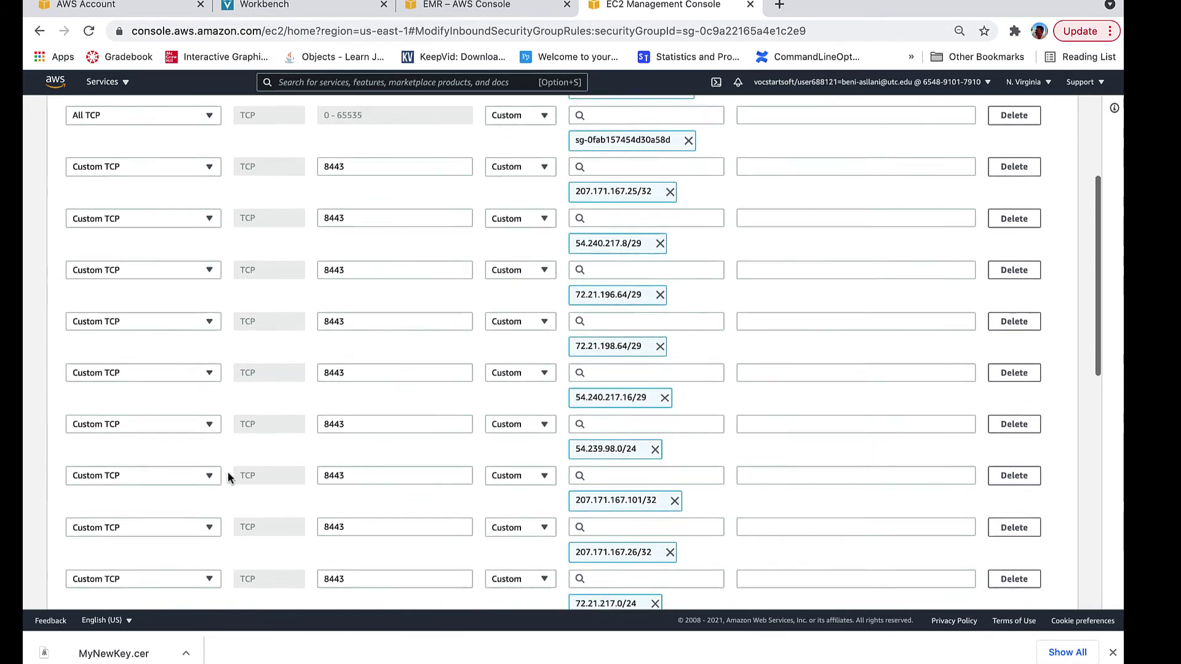
{"action": "scroll", "coordinate": [227, 478], "scroll_direction": "down", "scroll_amount": 8}
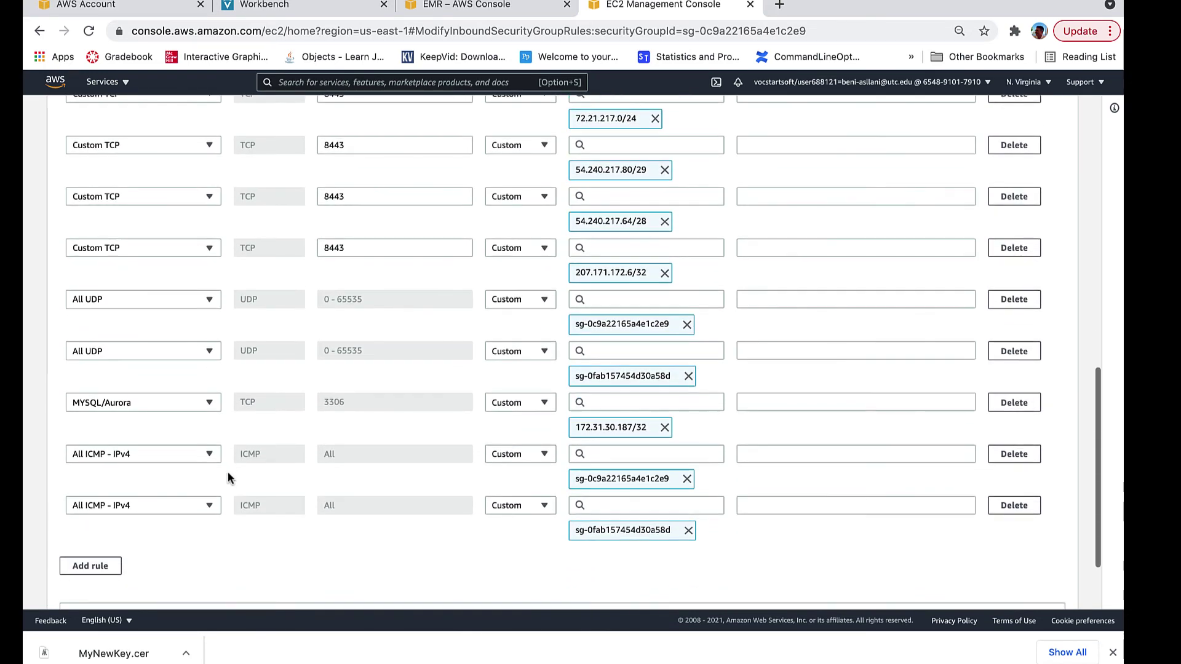
{"action": "scroll", "coordinate": [227, 472], "scroll_direction": "down", "scroll_amount": 2}
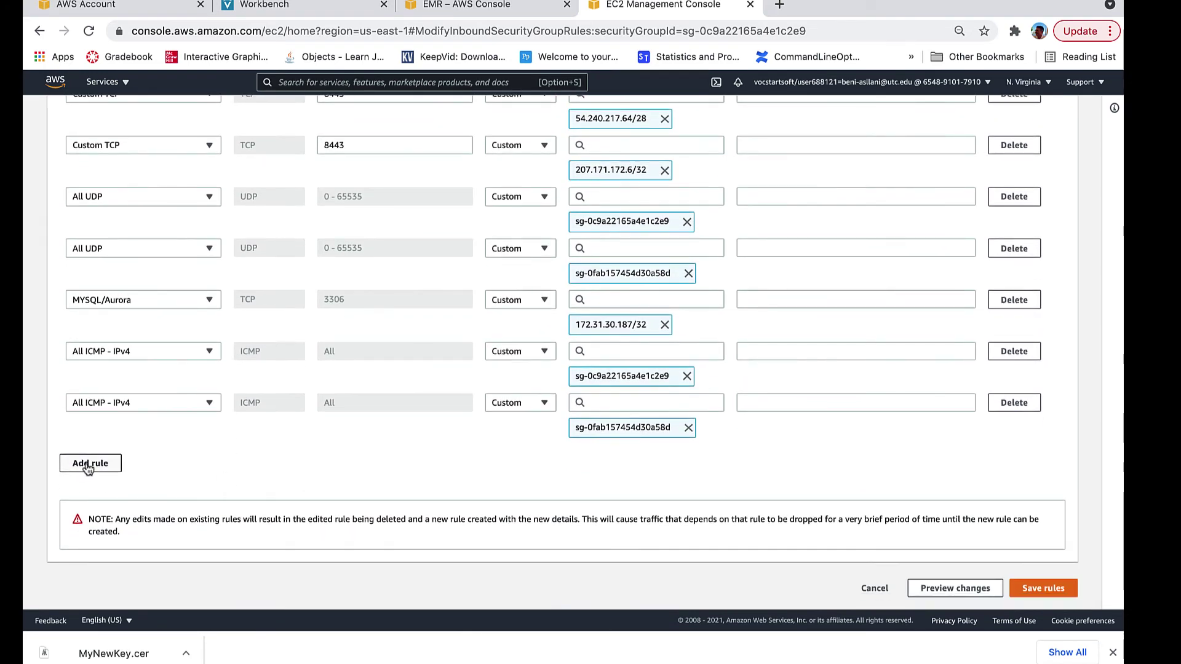
{"action": "left_click", "coordinate": [88, 466]}
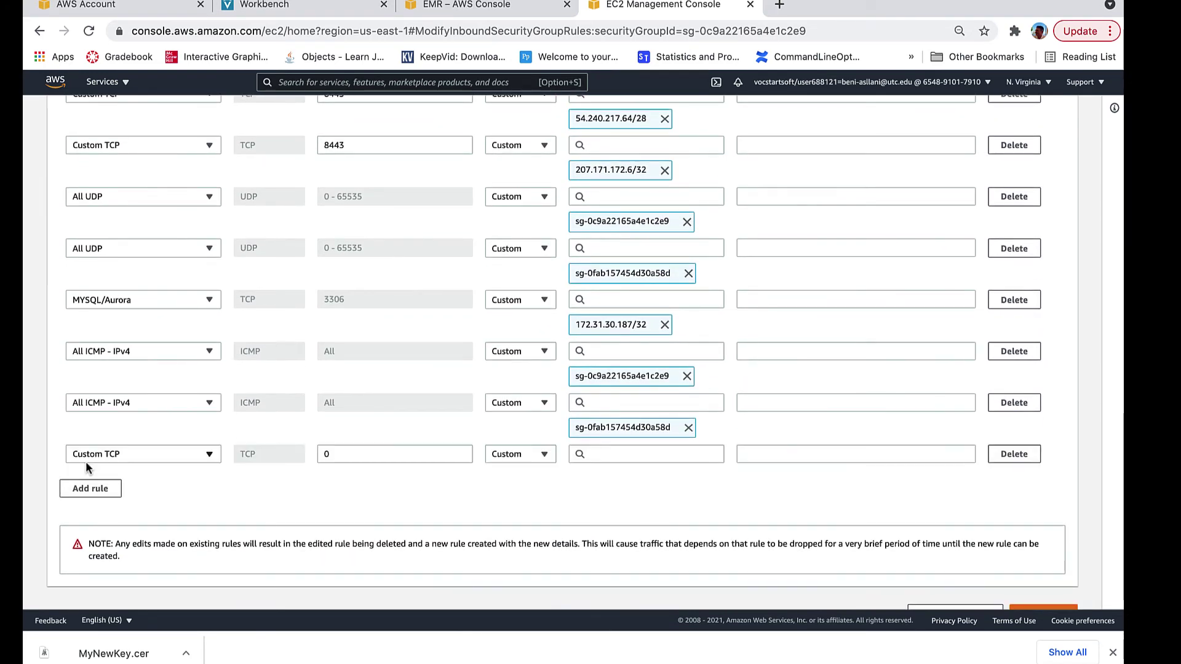
{"action": "left_click", "coordinate": [209, 456]}
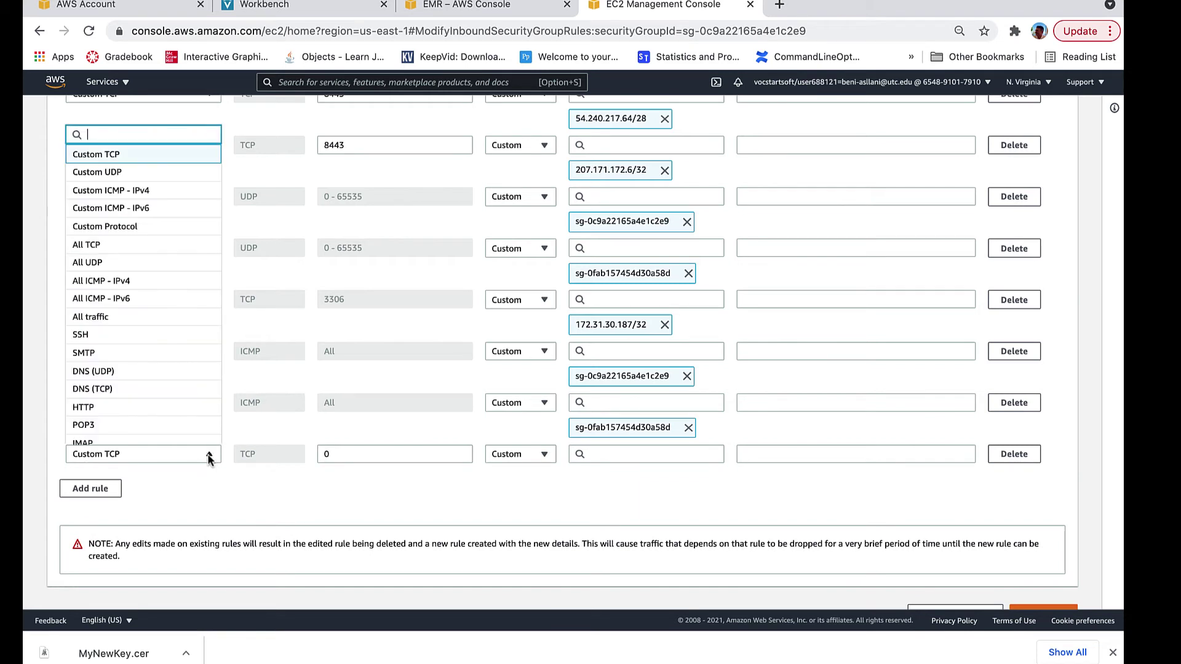
{"action": "left_click", "coordinate": [149, 337]}
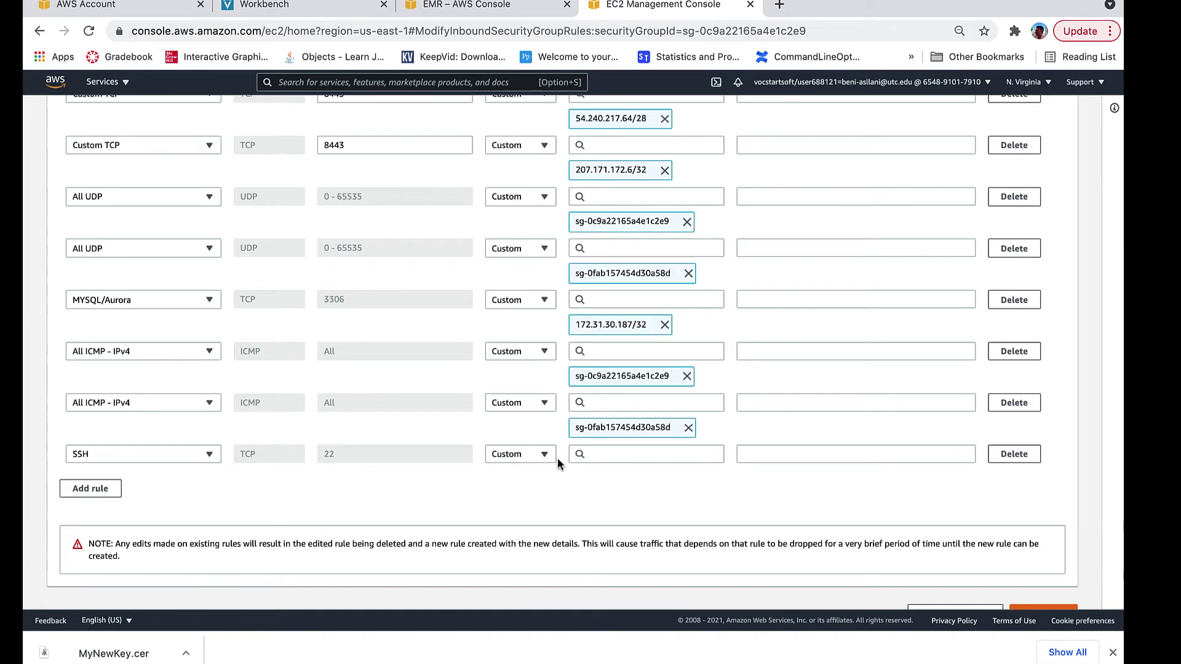
{"action": "scroll", "coordinate": [544, 456], "scroll_direction": "down", "scroll_amount": 1}
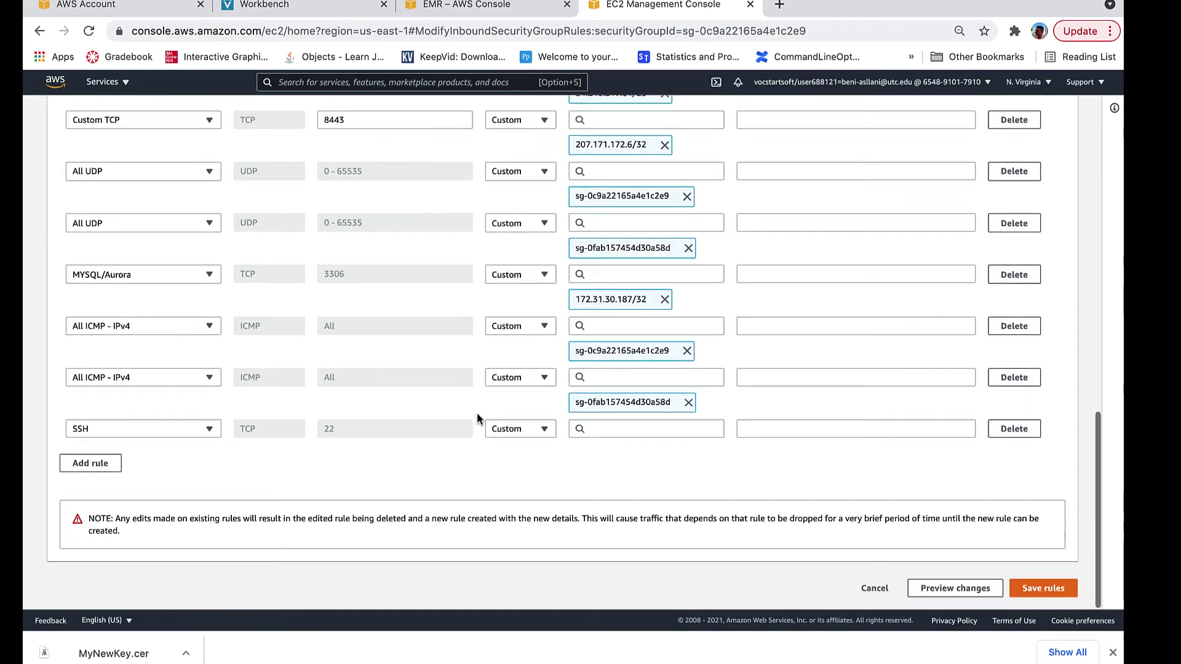
{"action": "left_click", "coordinate": [611, 427]}
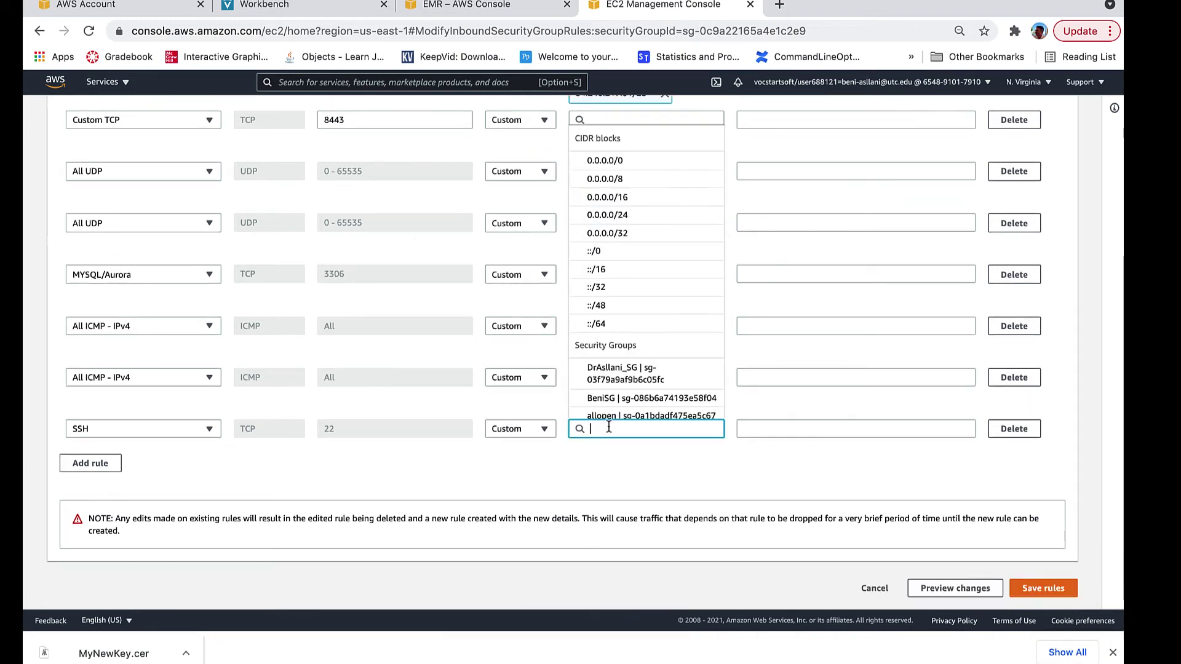
{"action": "left_click", "coordinate": [606, 164]}
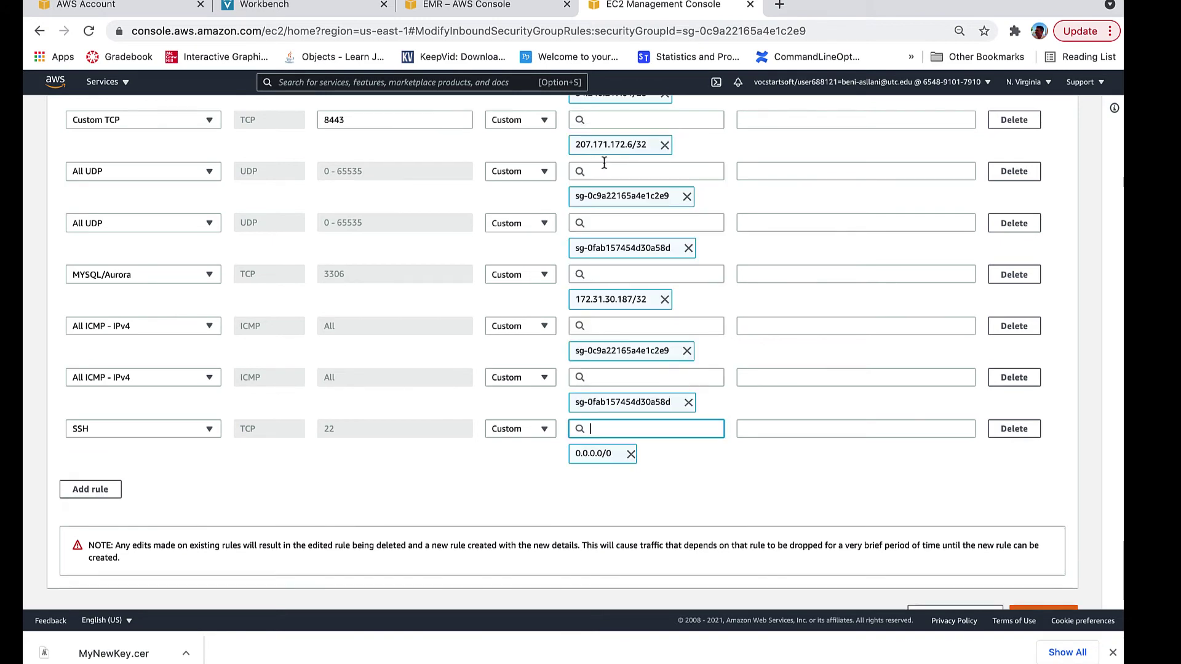
{"action": "scroll", "coordinate": [832, 494], "scroll_direction": "down", "scroll_amount": 1}
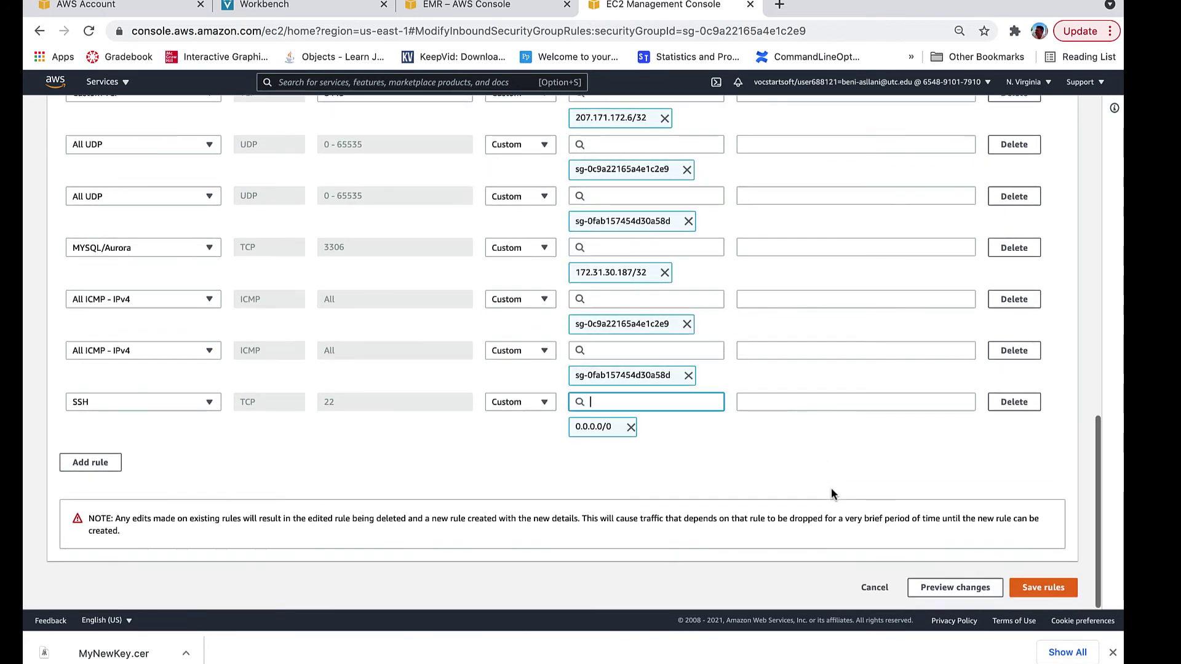
{"action": "left_click", "coordinate": [1038, 594]}
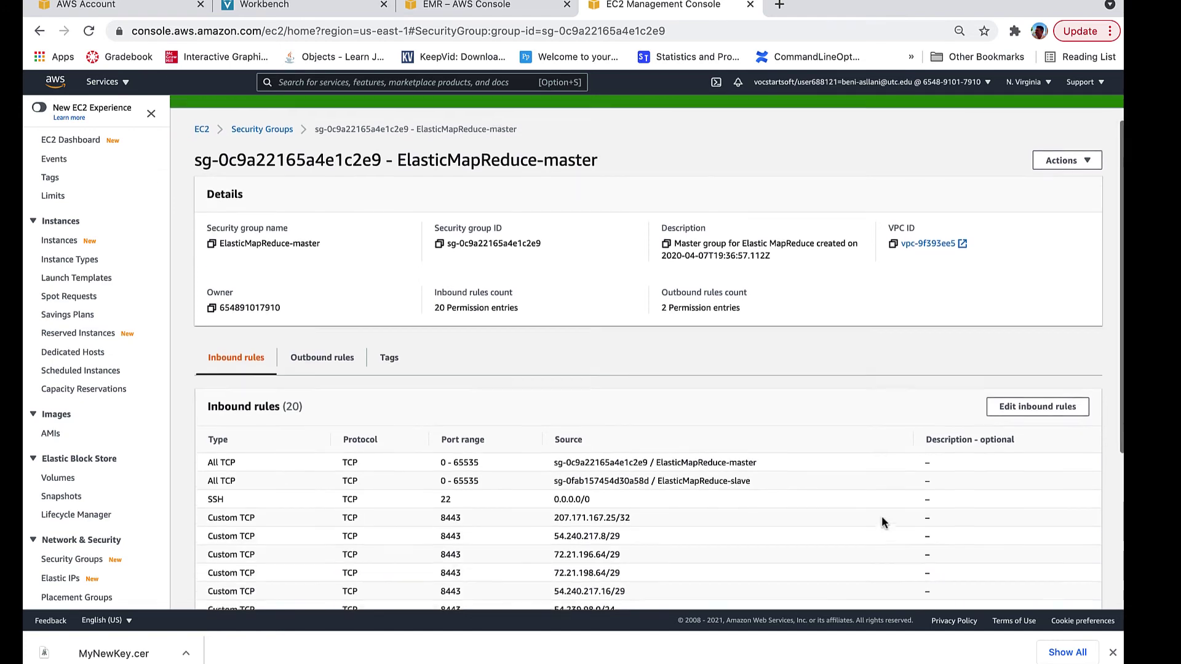
{"action": "scroll", "coordinate": [880, 515], "scroll_direction": "down", "scroll_amount": 3}
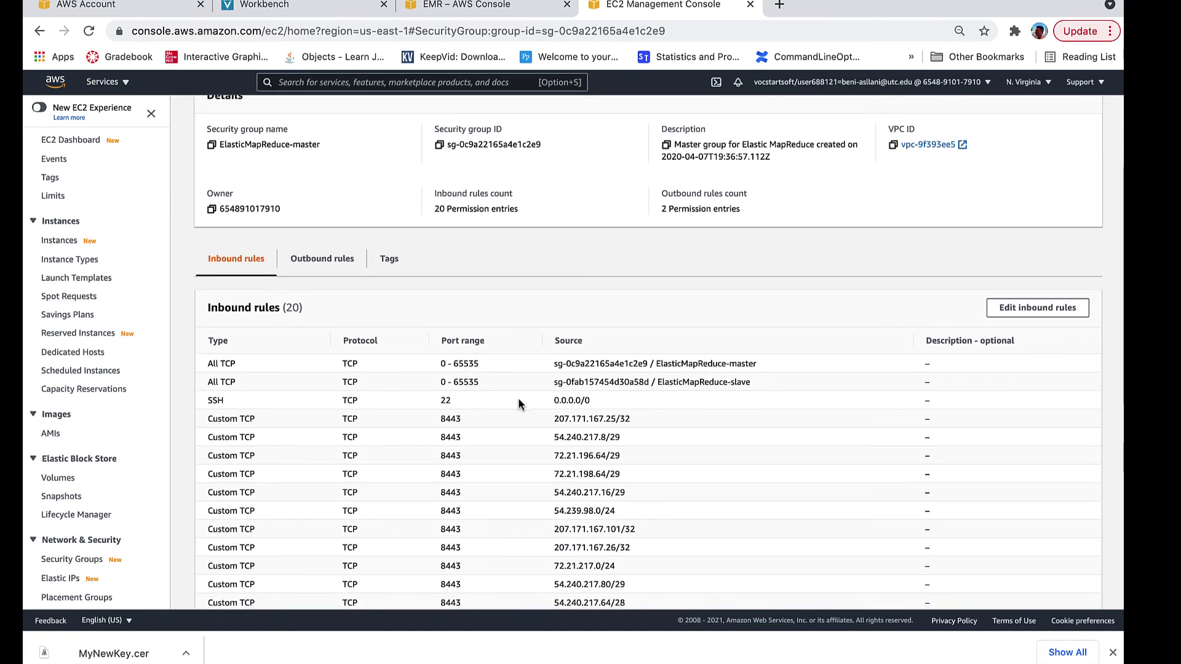
{"action": "scroll", "coordinate": [595, 406], "scroll_direction": "up", "scroll_amount": 3}
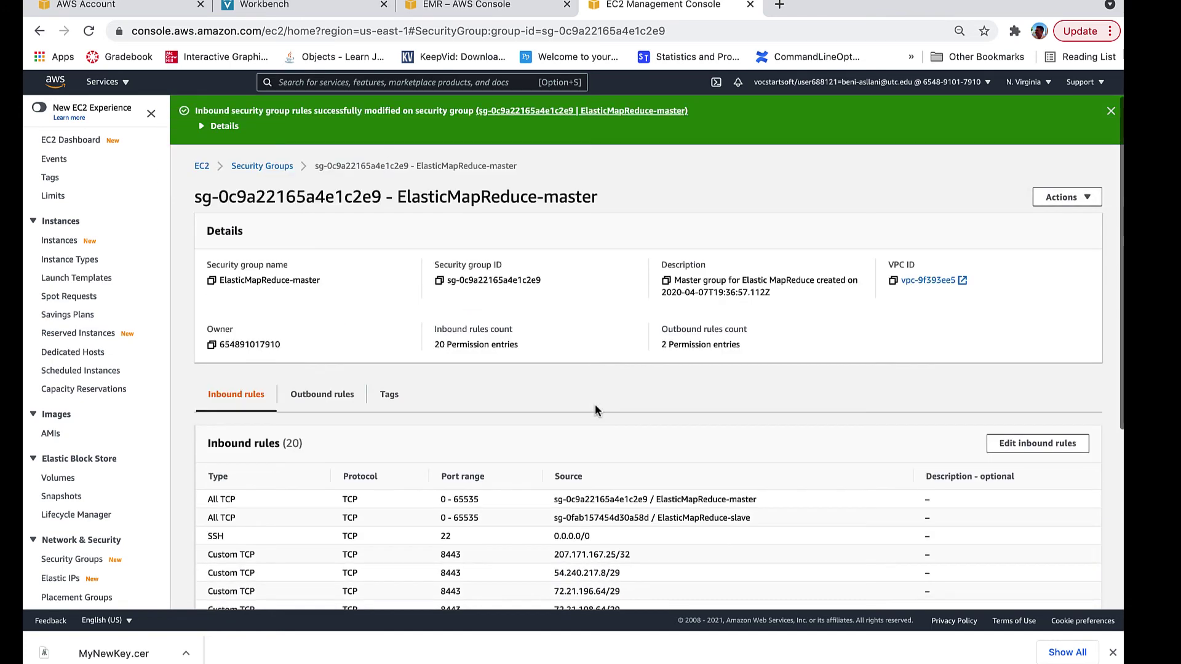
Step: Search the AWS services for emr and return to the MyNewCluster summary to check its status
{"action": "left_click", "coordinate": [310, 83]}
{"action": "type", "text": "emr"}
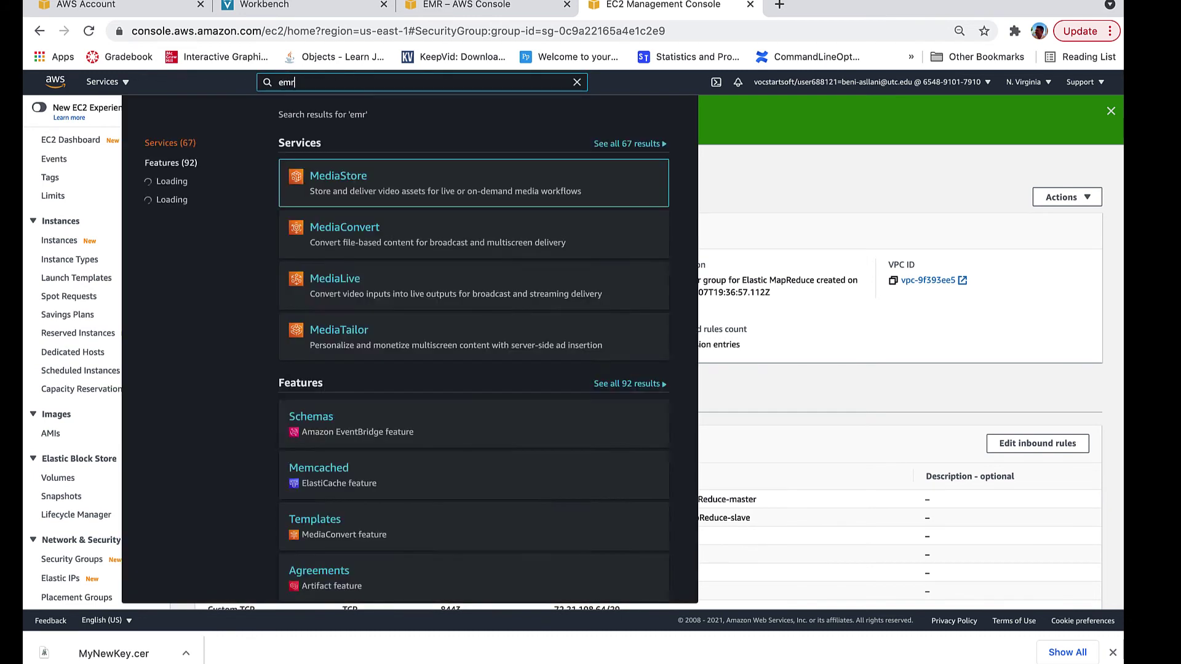
{"action": "left_click", "coordinate": [325, 184]}
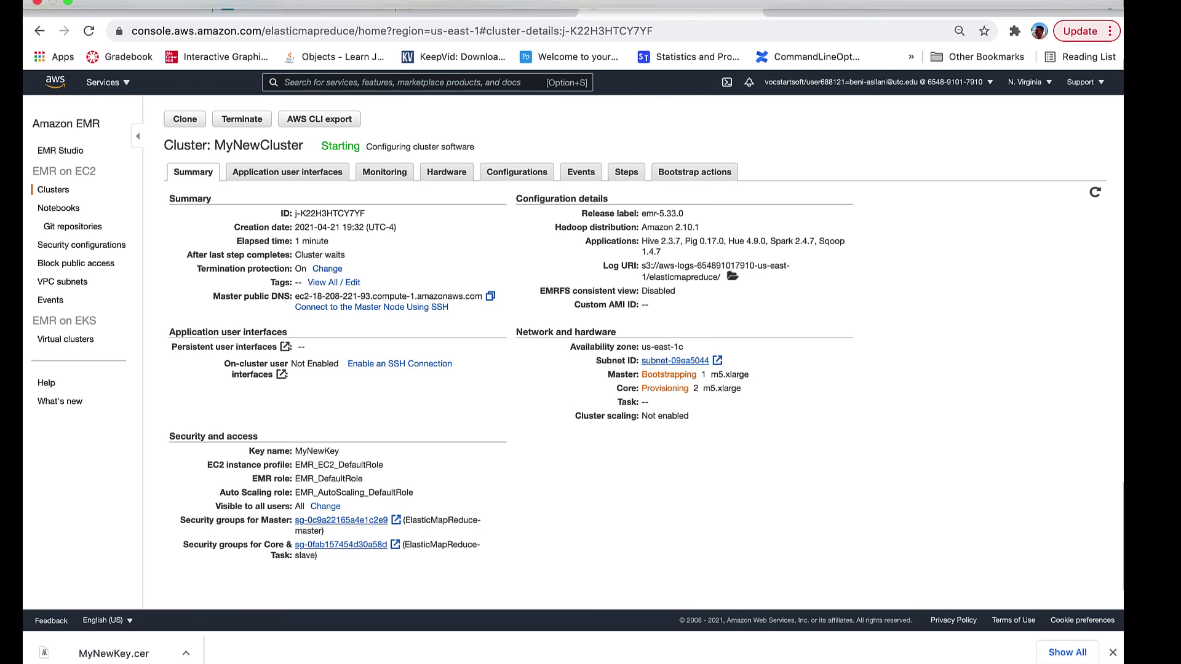
{"action": "left_click", "coordinate": [705, 3]}
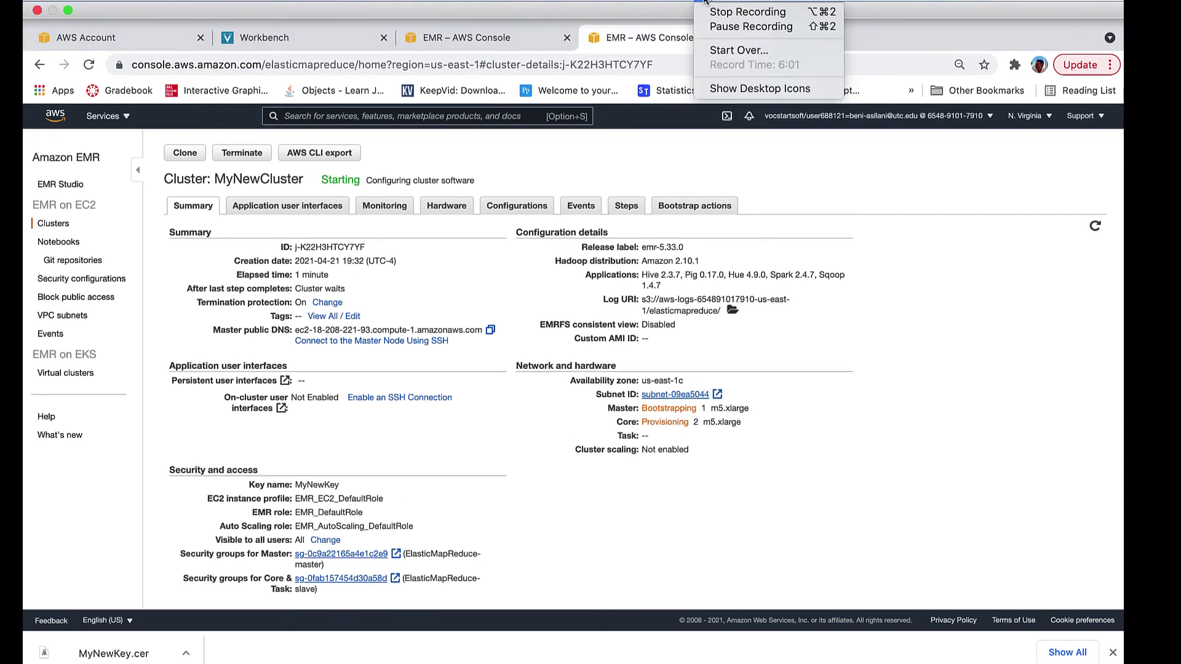
{"action": "left_click", "coordinate": [721, 26]}
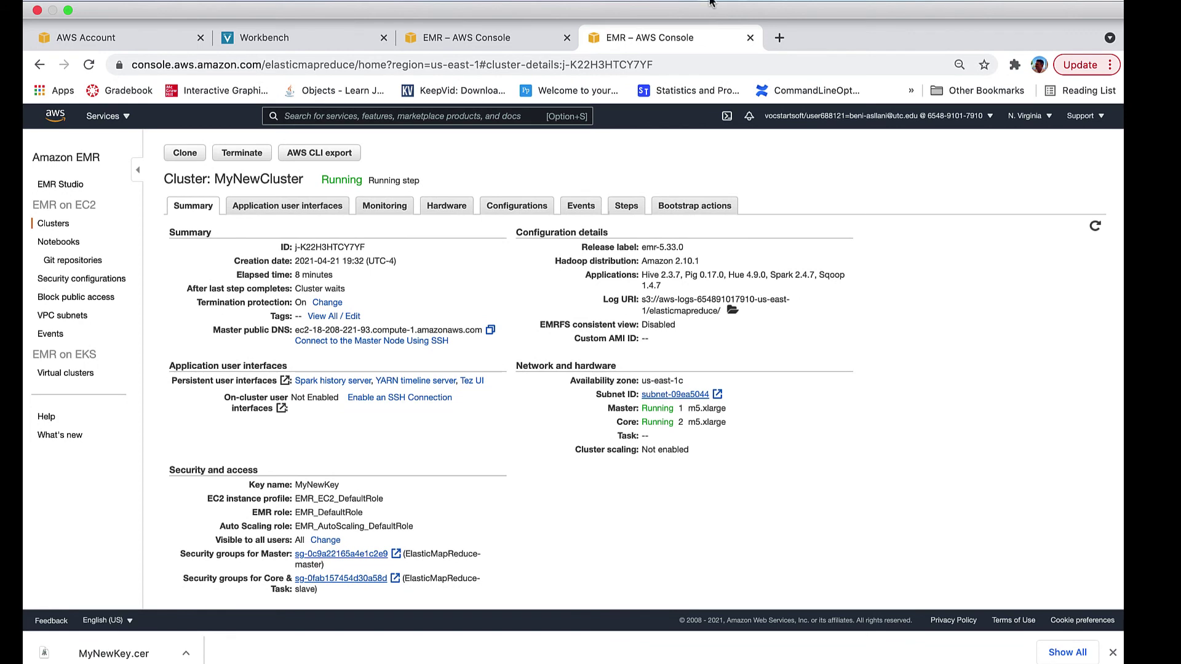
{"action": "left_click", "coordinate": [706, 3]}
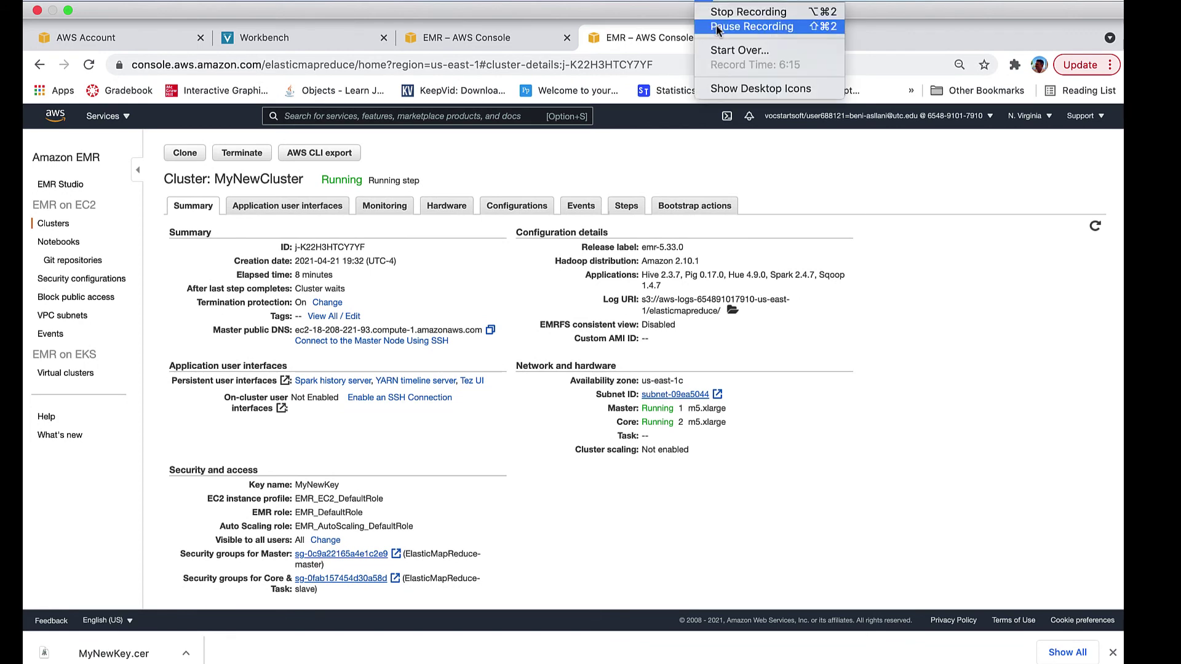
{"action": "left_click", "coordinate": [718, 27]}
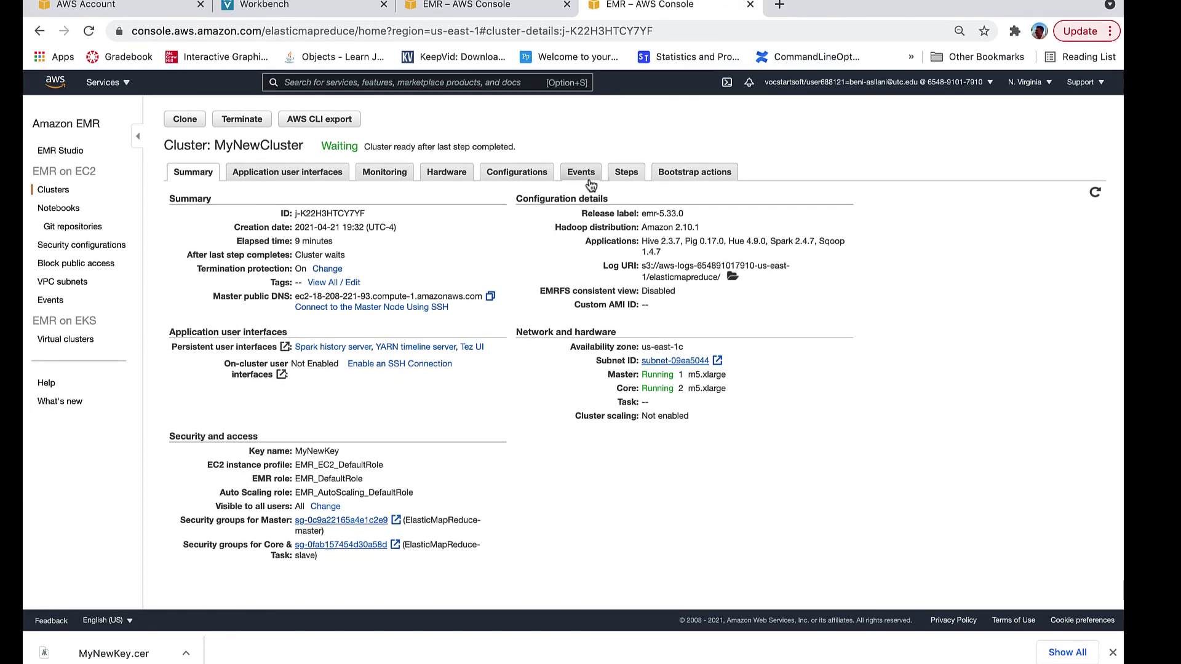